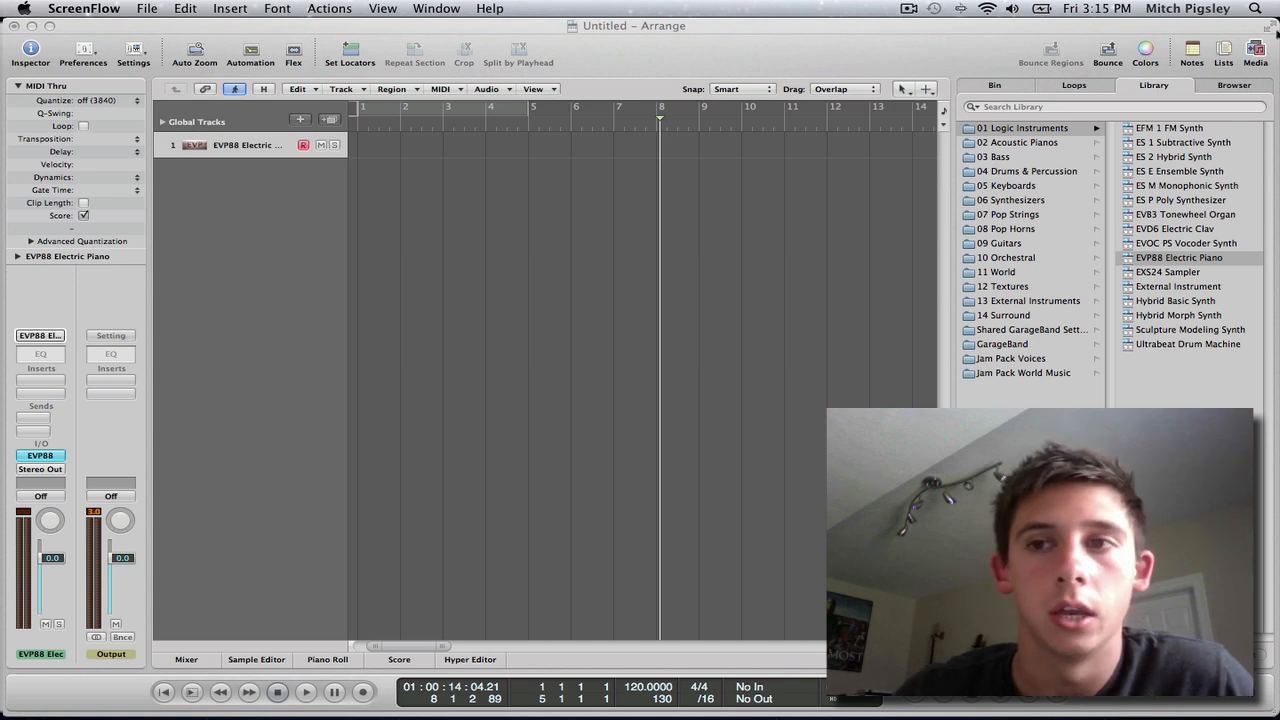
Hide the media library area and place the playhead just before bar 3.
left_click(1260, 55)
left_click(1260, 55)
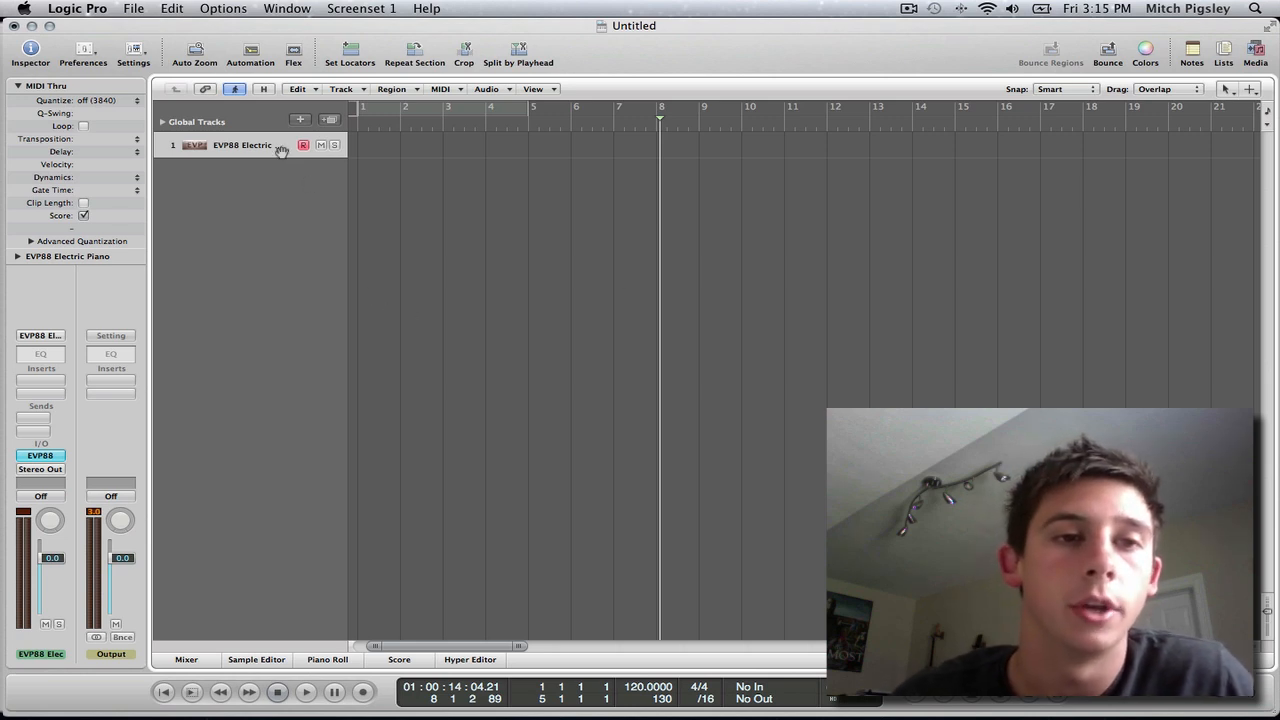
left_click(424, 126)
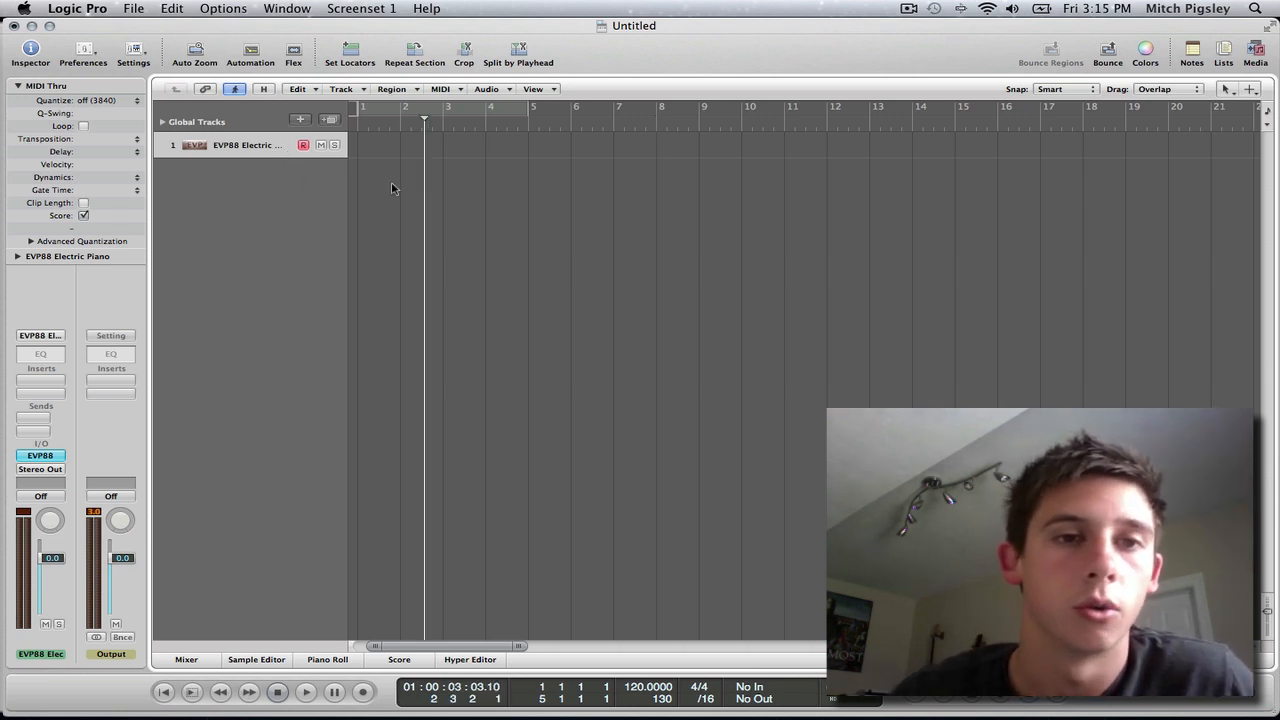
left_click(436, 128)
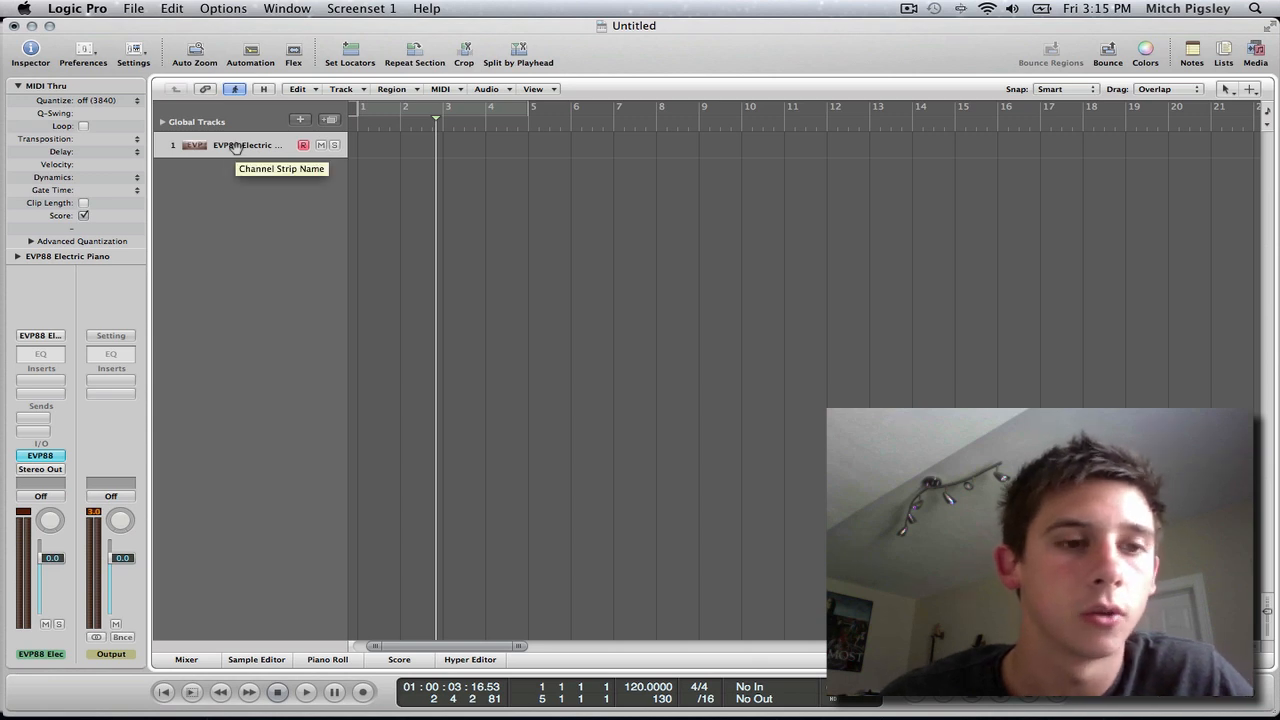
Replace the EVP88 instrument on the electric piano track with a stereo Test Oscillator and shift its window away from the channel strips.
left_click(40, 455)
mouse_move(134, 641)
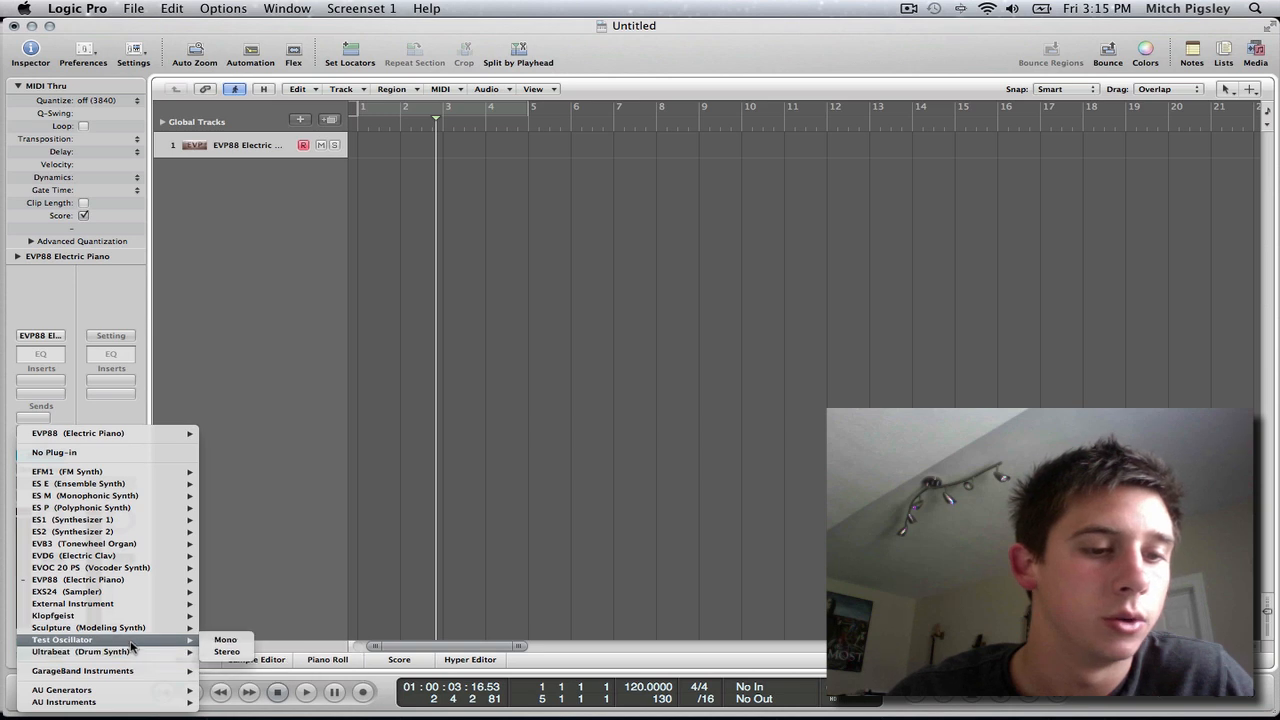
left_click(241, 654)
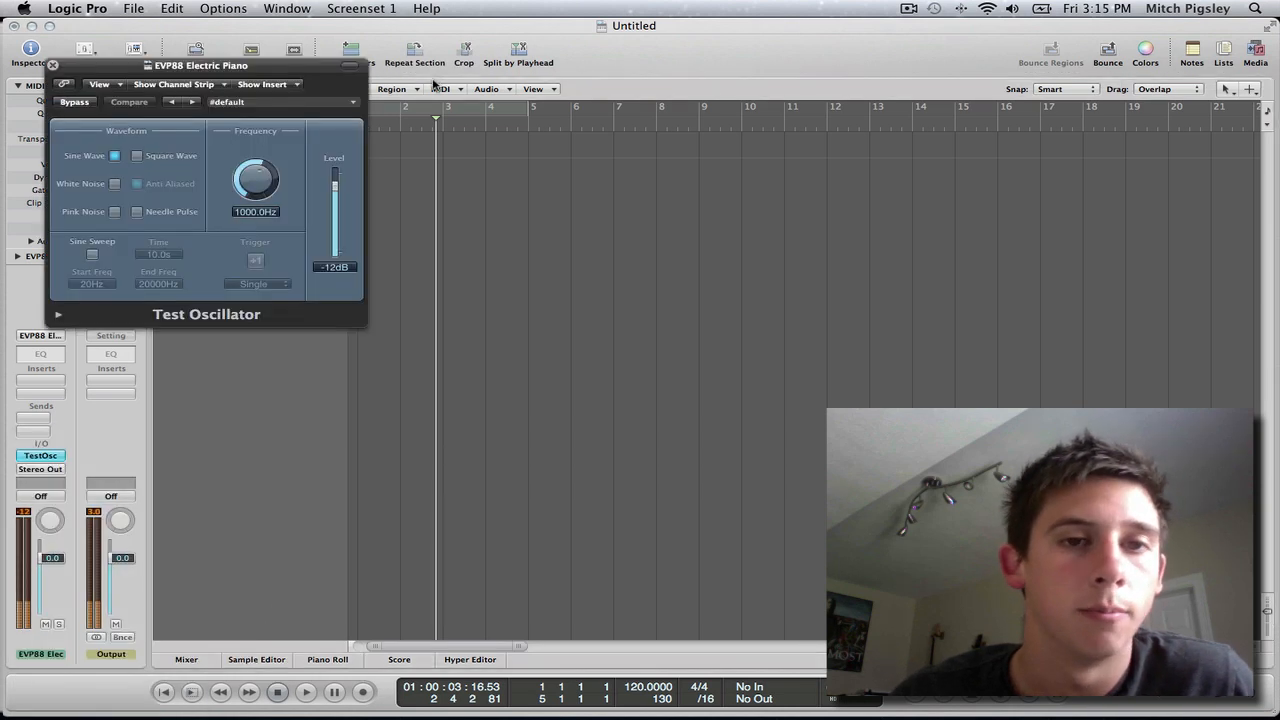
left_click_drag(266, 72, 641, 78)
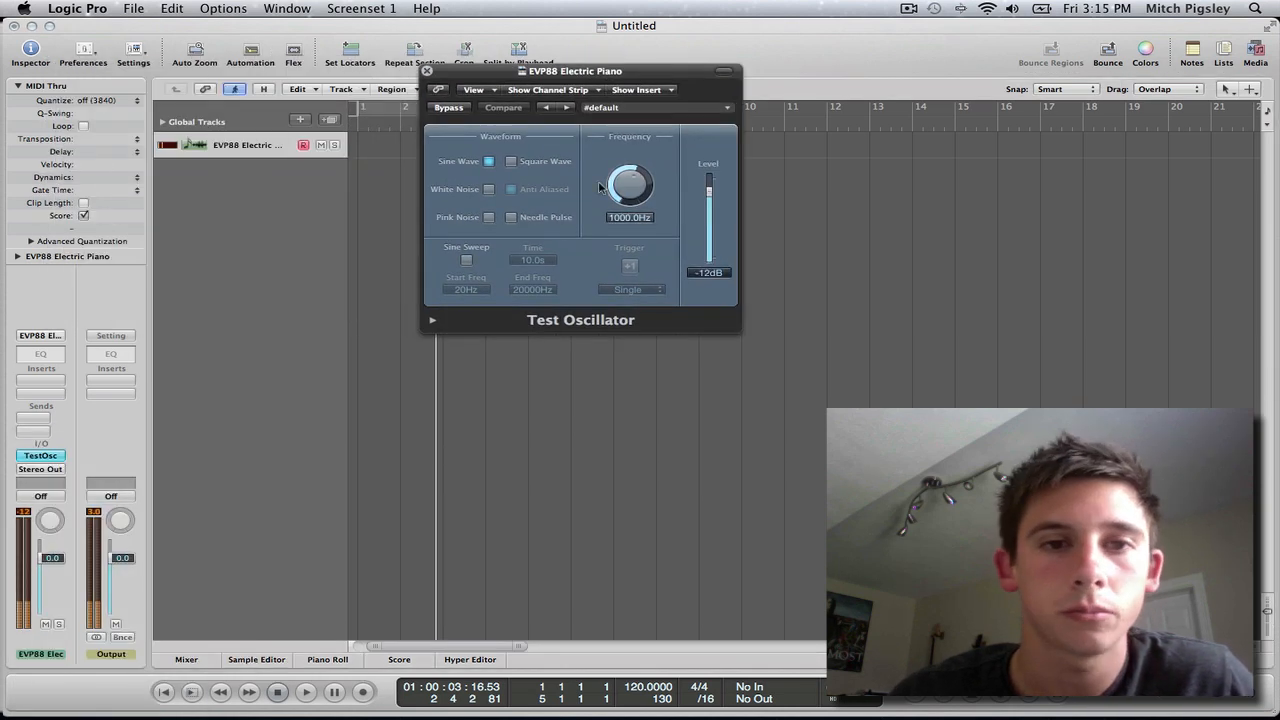
Enable Sine Sweep in the Test Oscillator and trigger it to audition the default sweep.
left_click(467, 262)
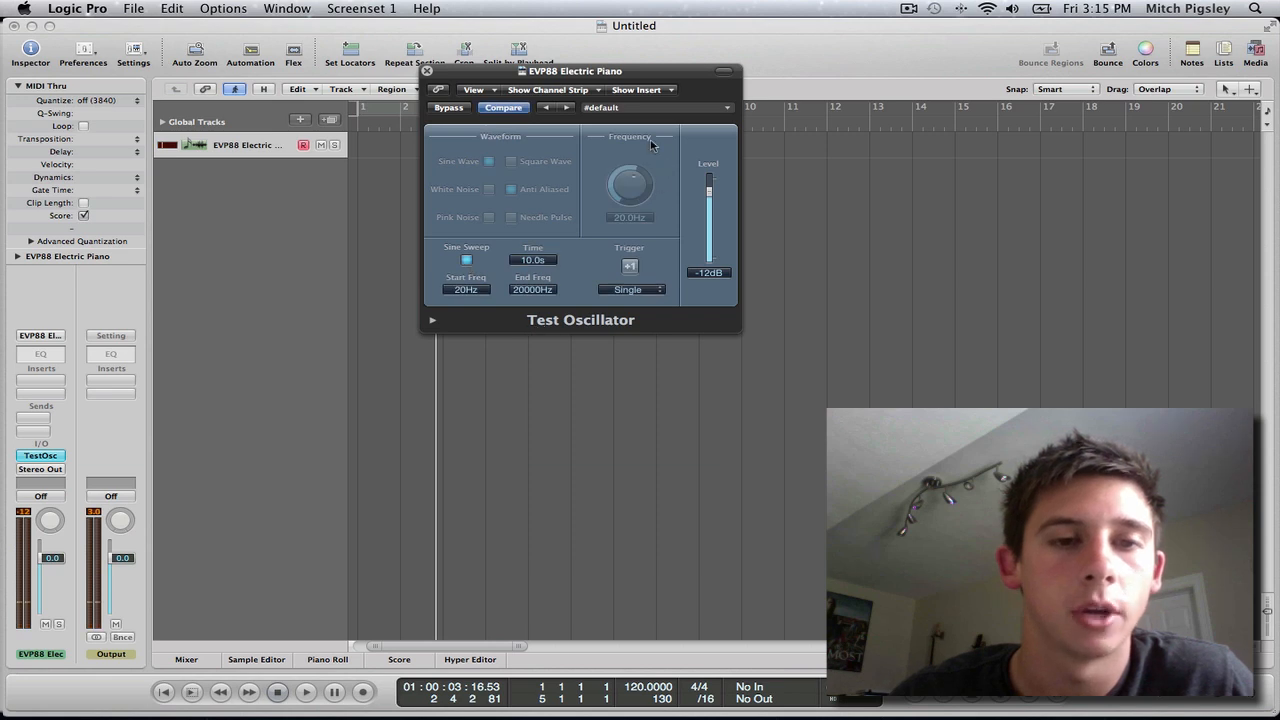
left_click_drag(575, 78, 745, 74)
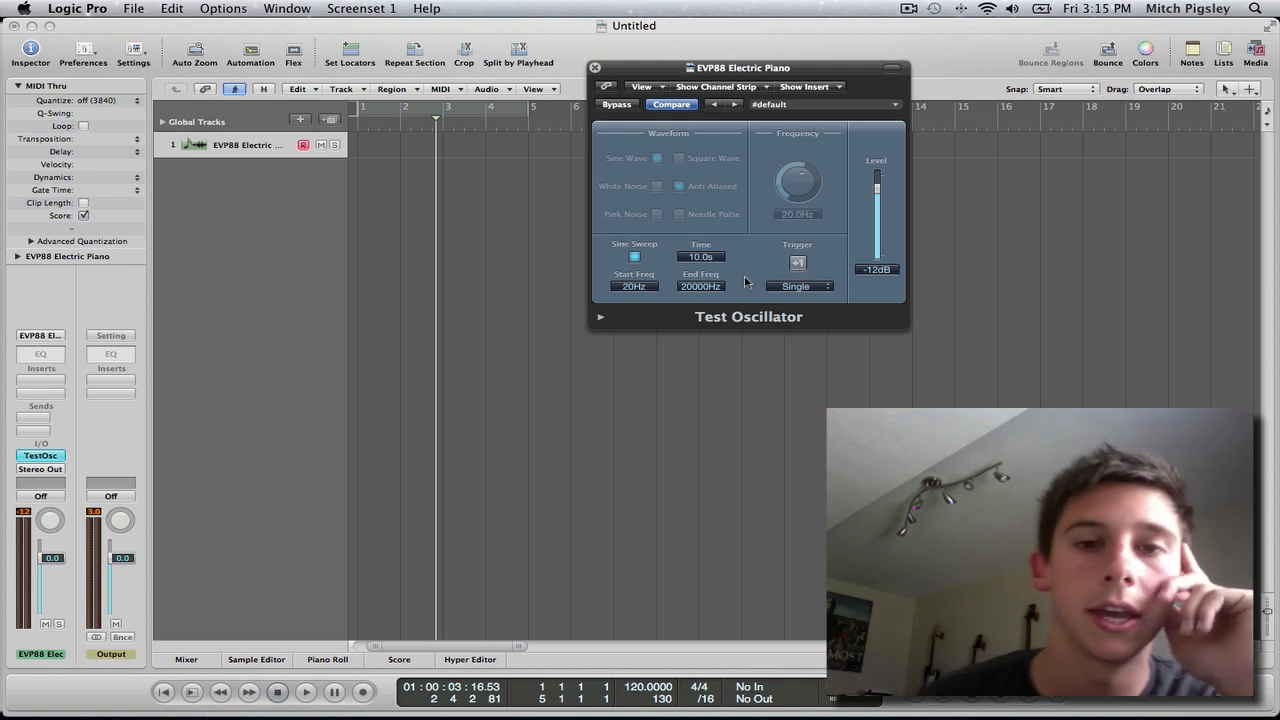
left_click(798, 264)
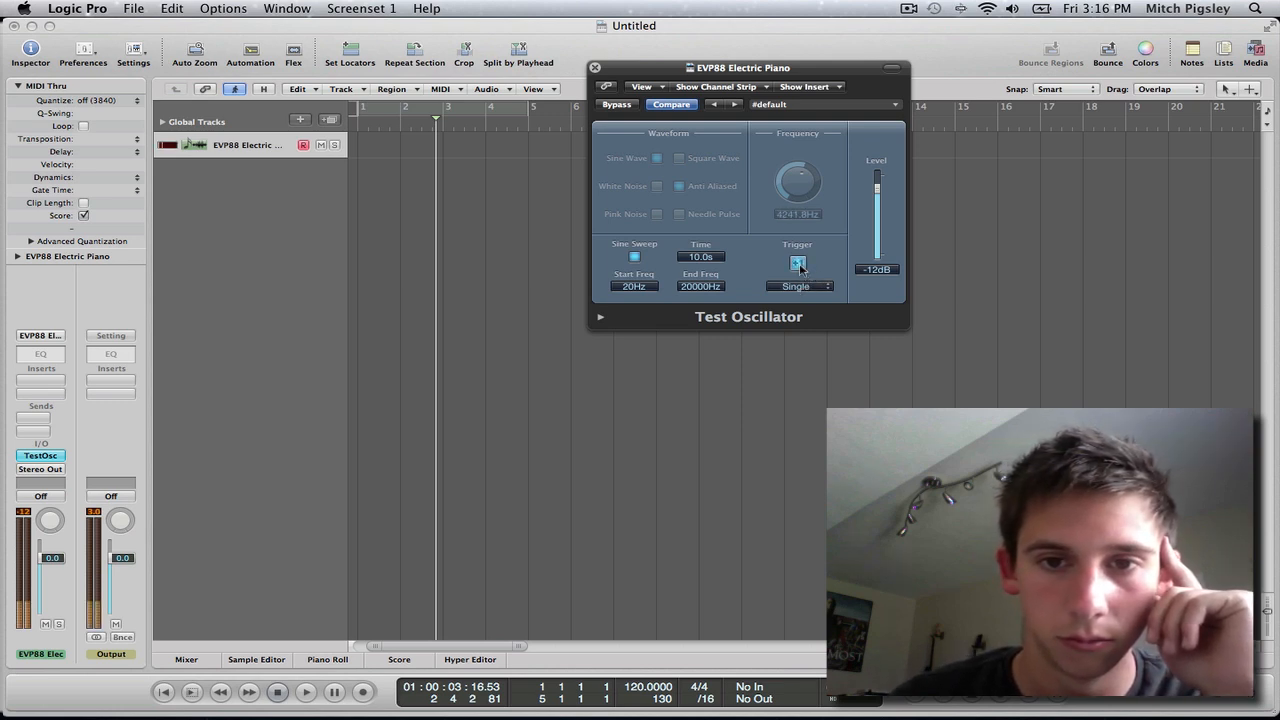
left_click(798, 264)
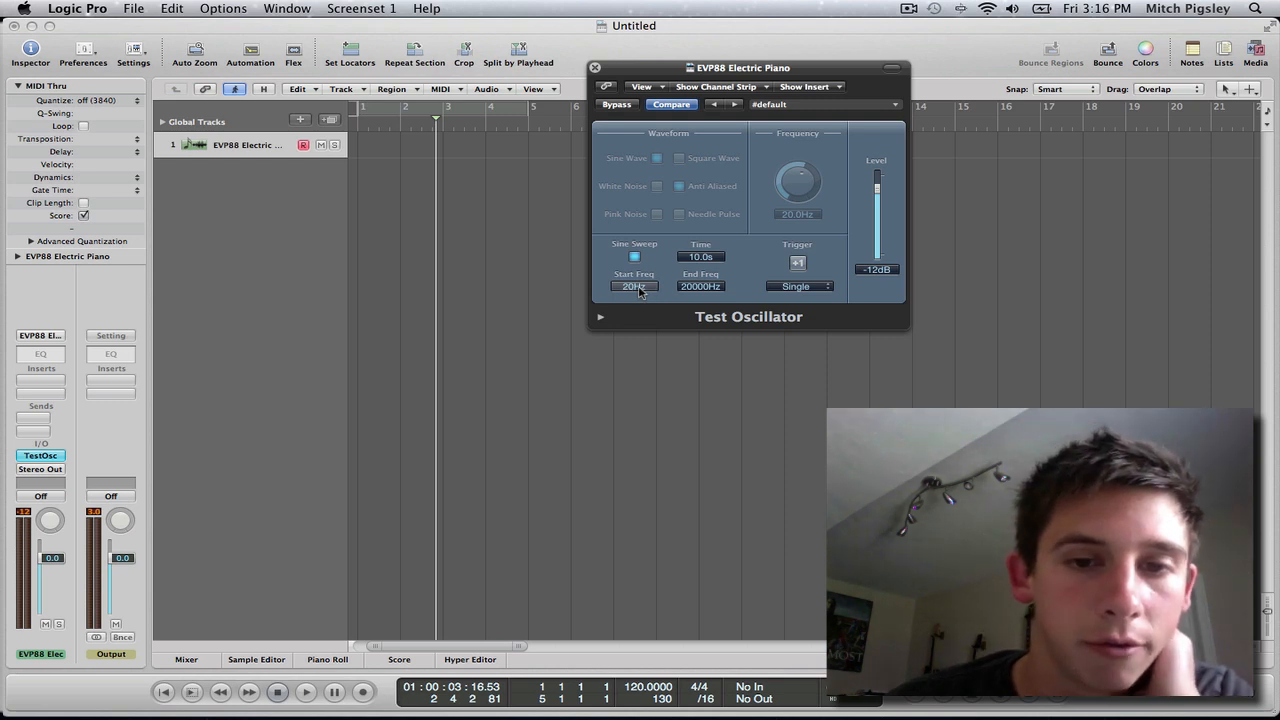
Set the sweep to run from 130 Hz to 30 Hz over 3.0 s at -6 dB, and trigger it to audition.
left_click_drag(648, 287, 664, 207)
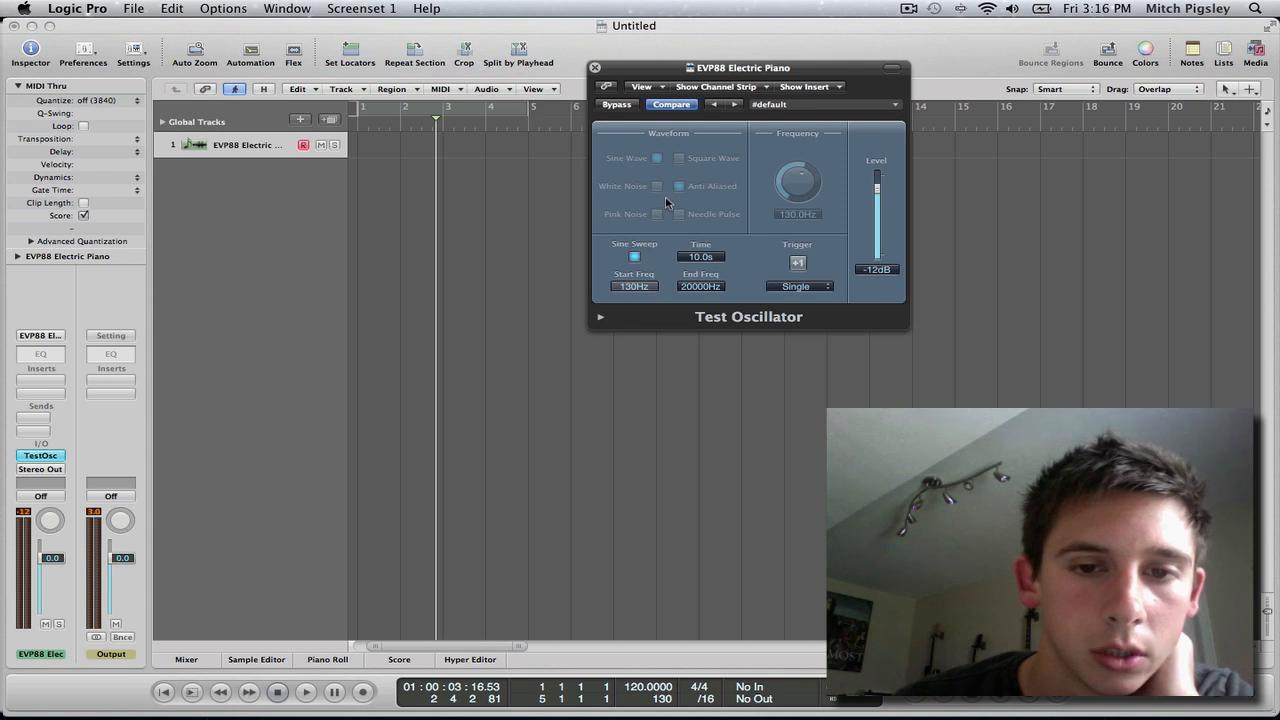
left_click_drag(700, 286, 712, 312)
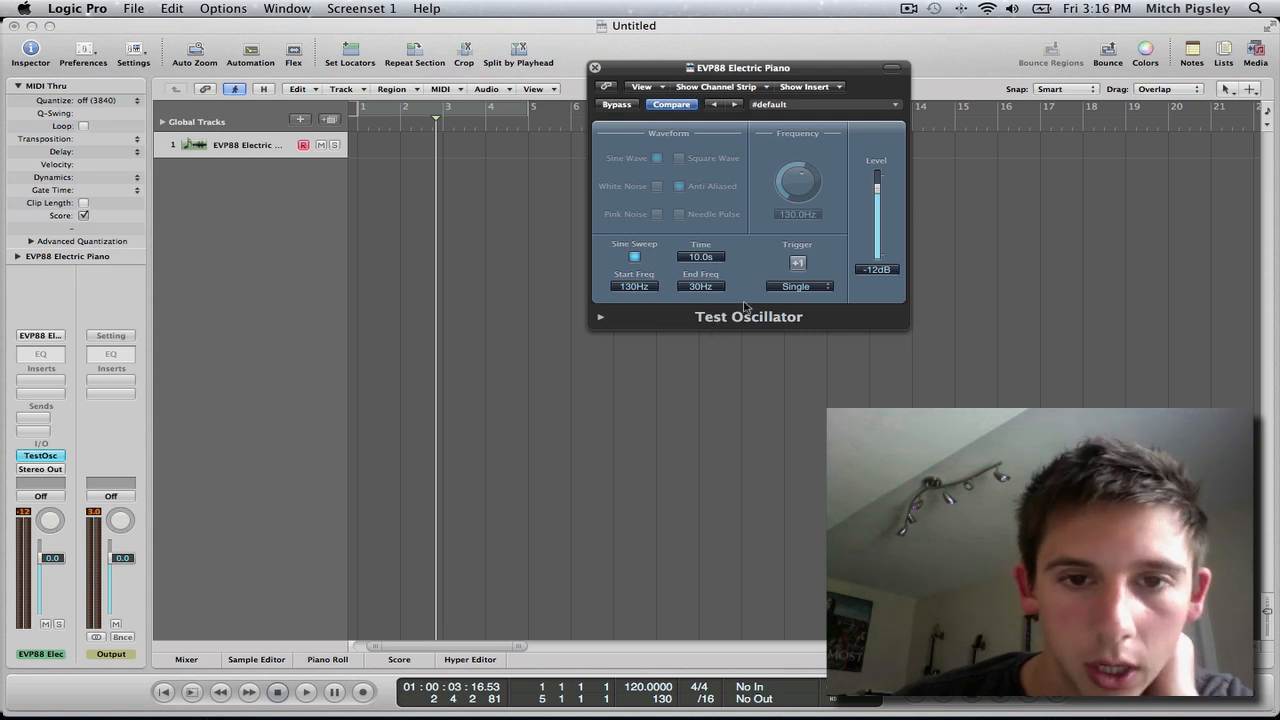
left_click_drag(703, 257, 717, 278)
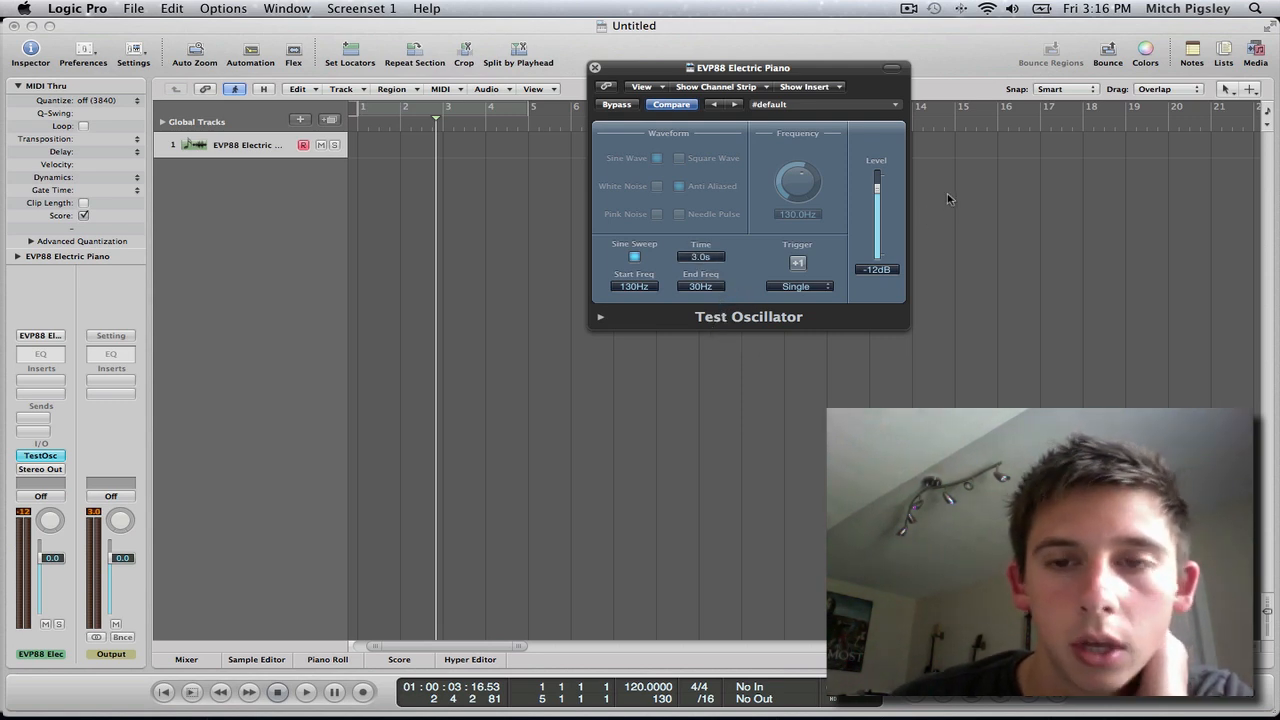
left_click_drag(877, 191, 877, 183)
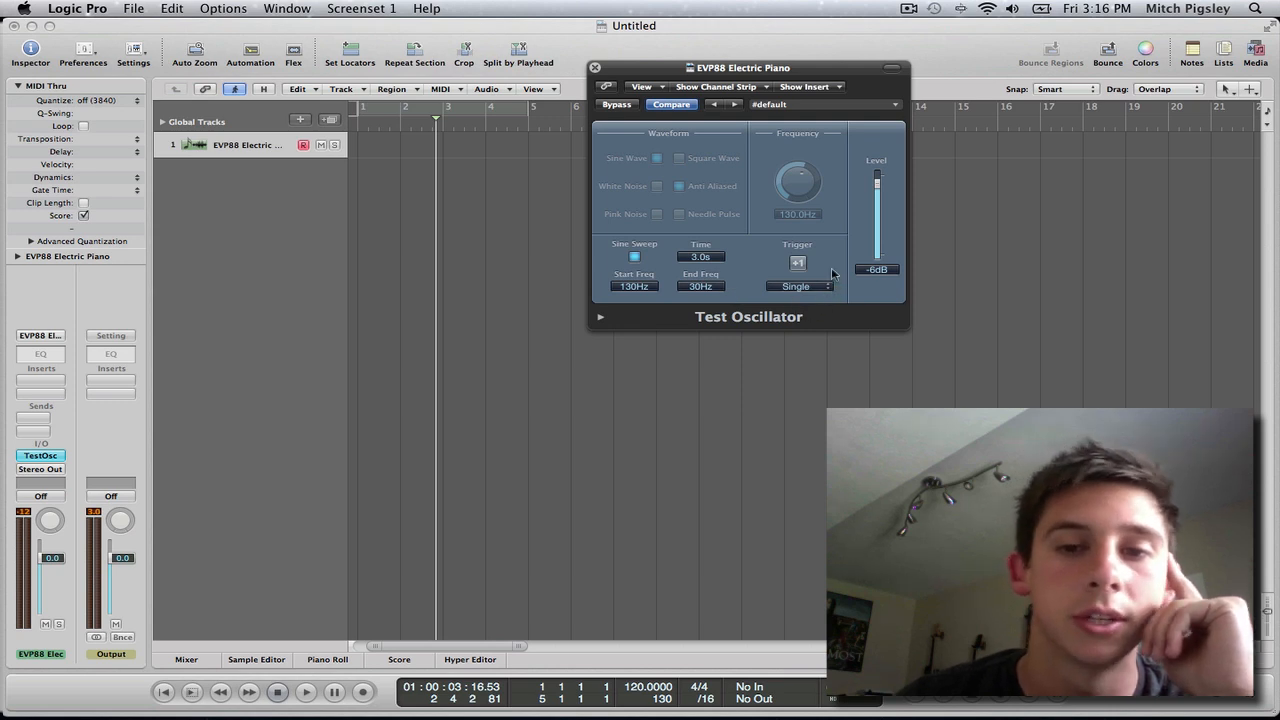
left_click(799, 263)
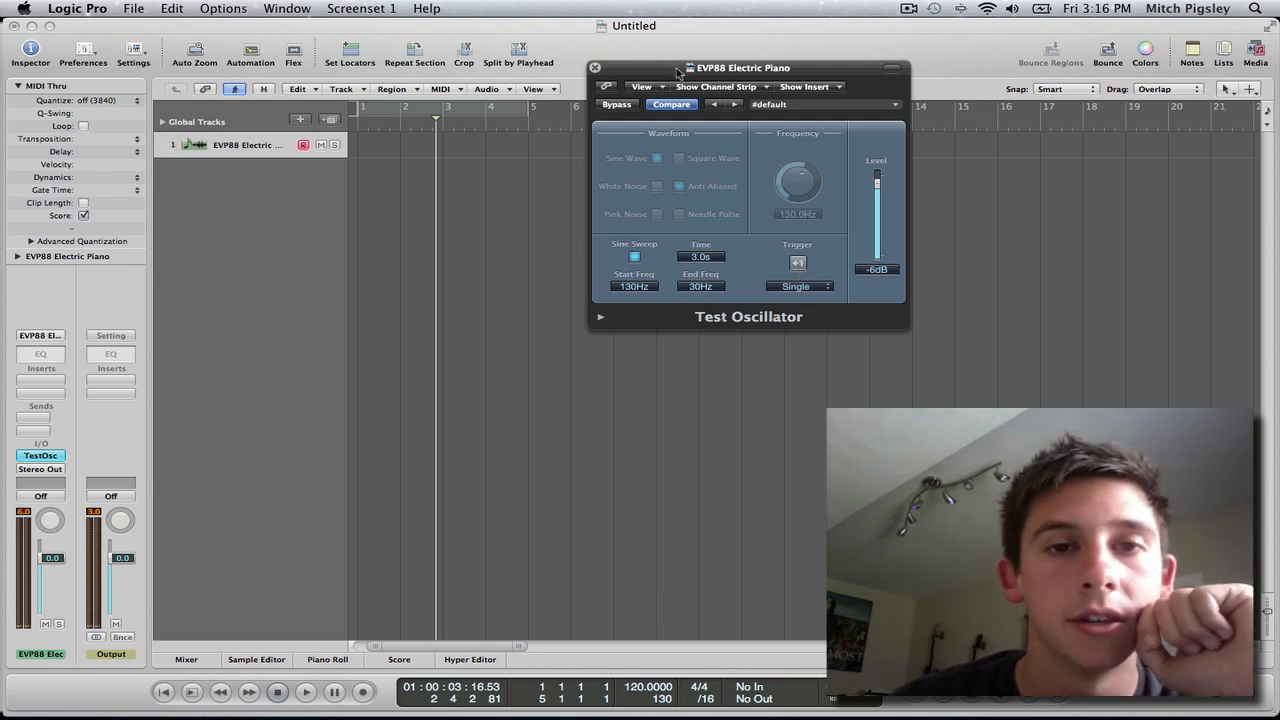
Route the output of the Test Oscillator track to Bus 1.
left_click_drag(676, 71, 828, 52)
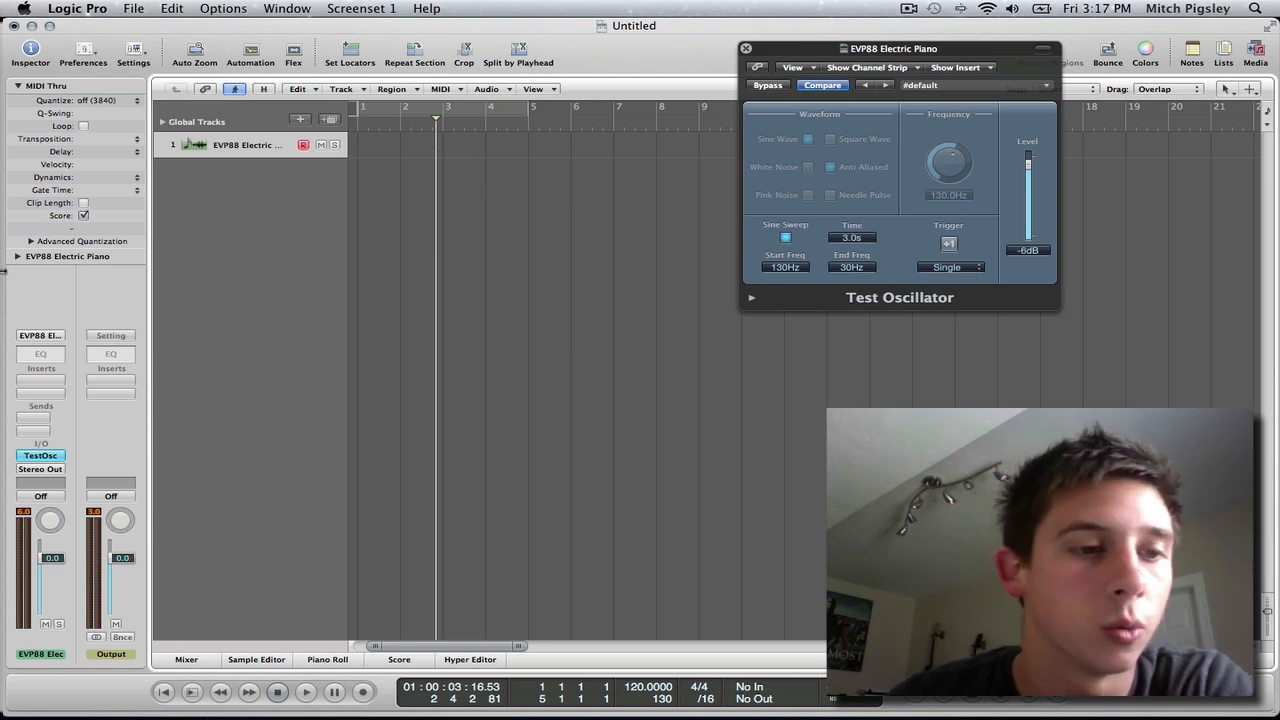
left_click(54, 470)
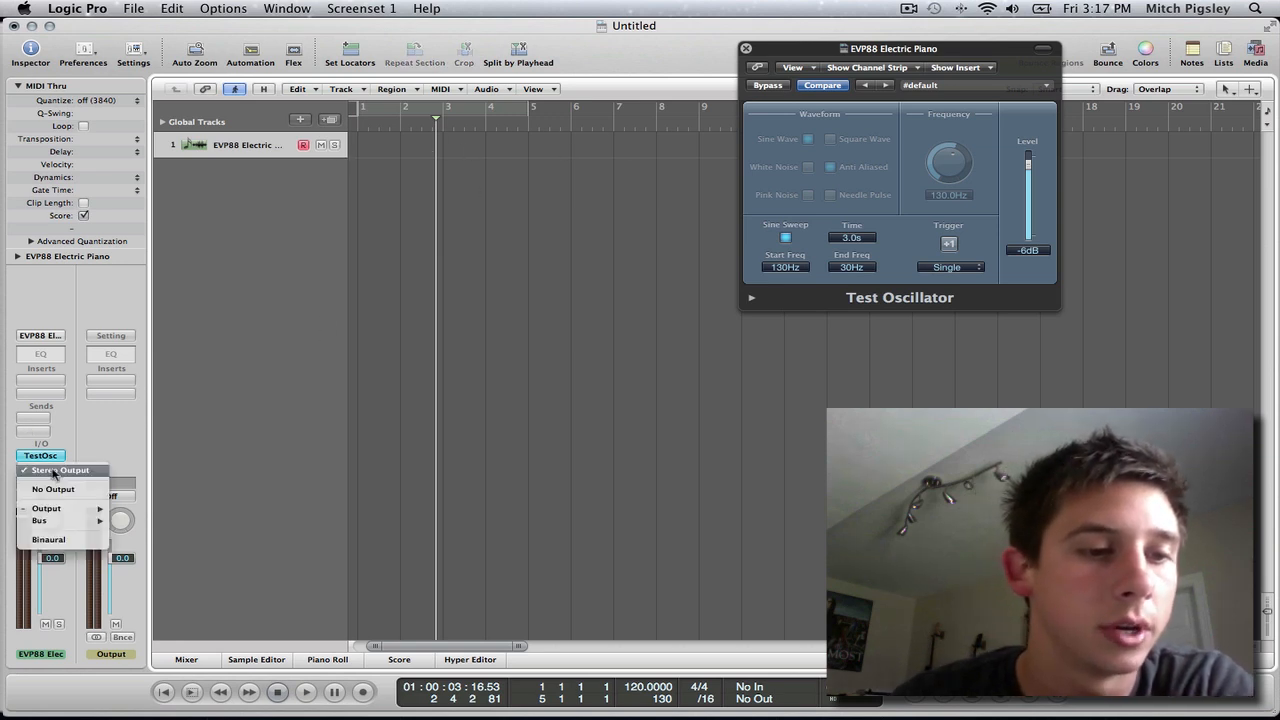
mouse_move(90, 522)
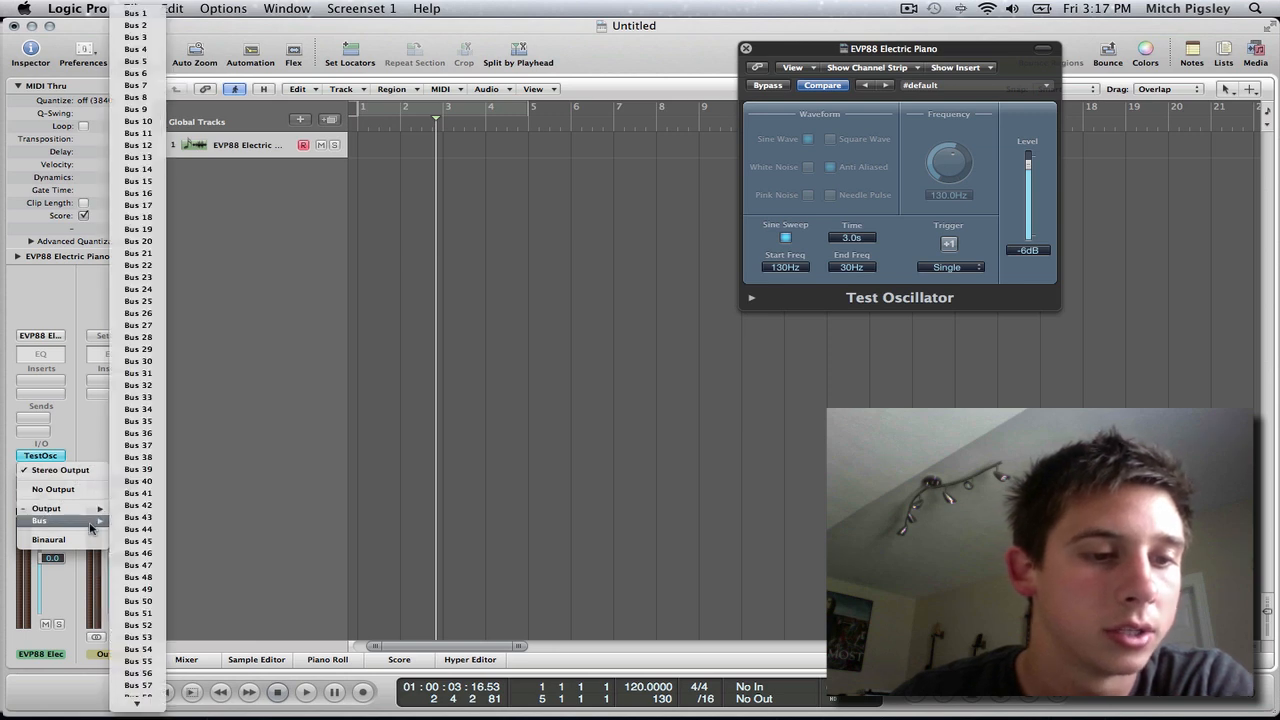
left_click(124, 14)
Add one mono audio track to the arrangement, discarding the extra software instrument track.
double_click(258, 217)
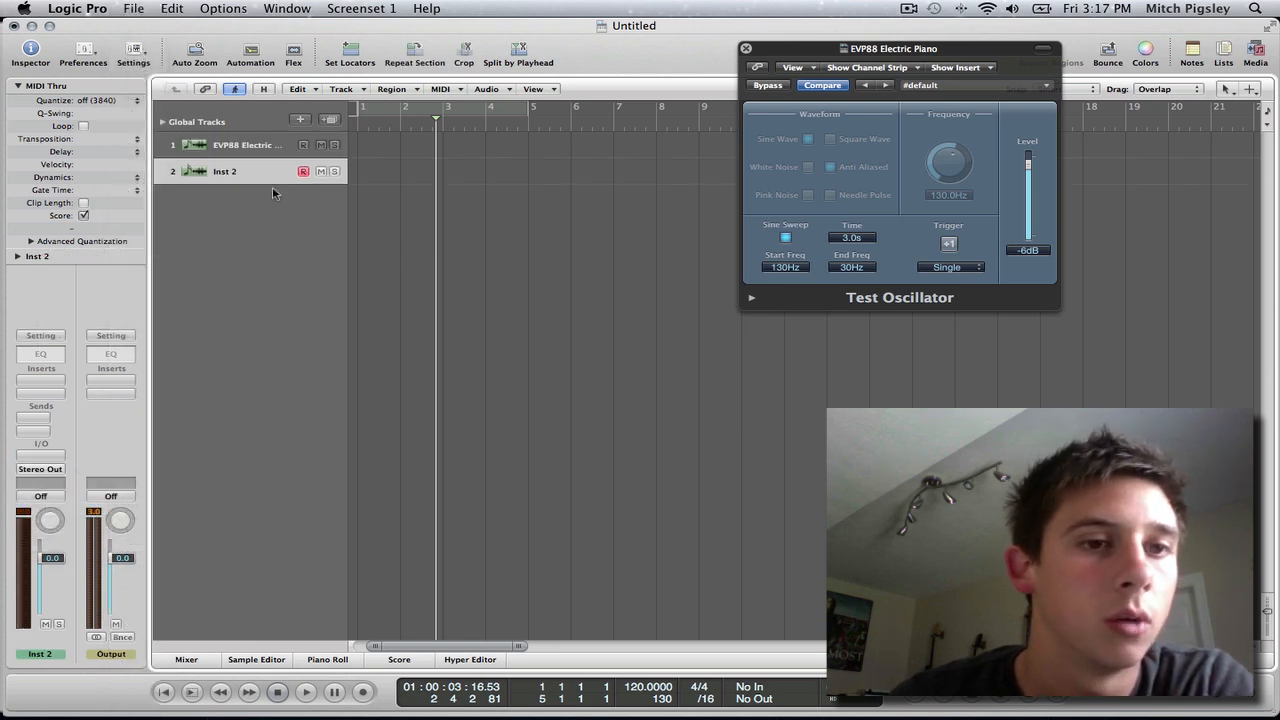
key("super+BackSpace")
left_click(300, 119)
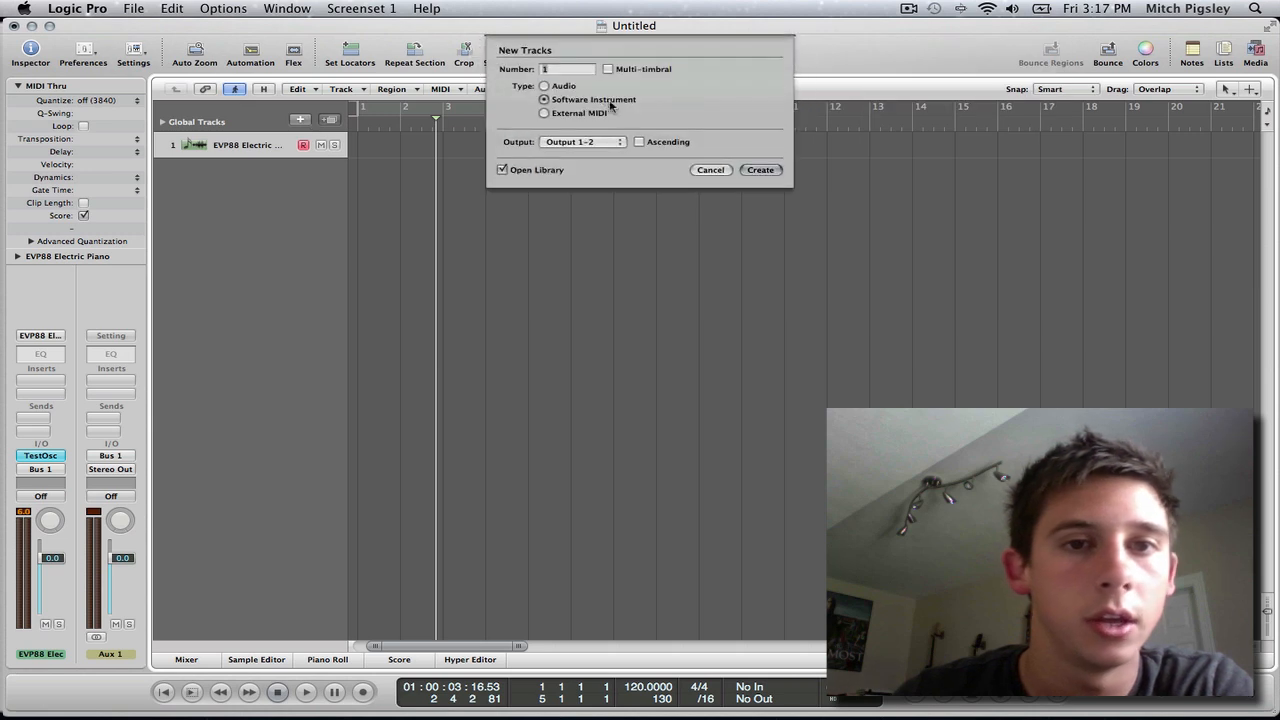
left_click(544, 86)
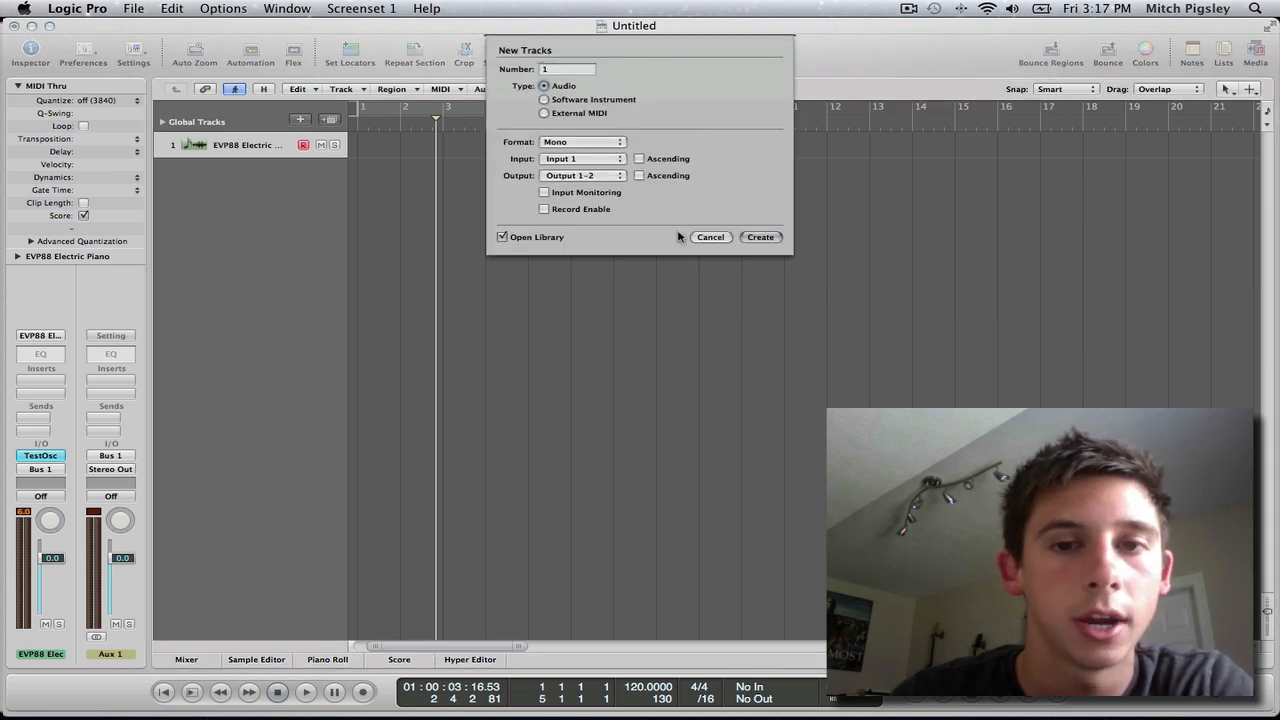
left_click(760, 237)
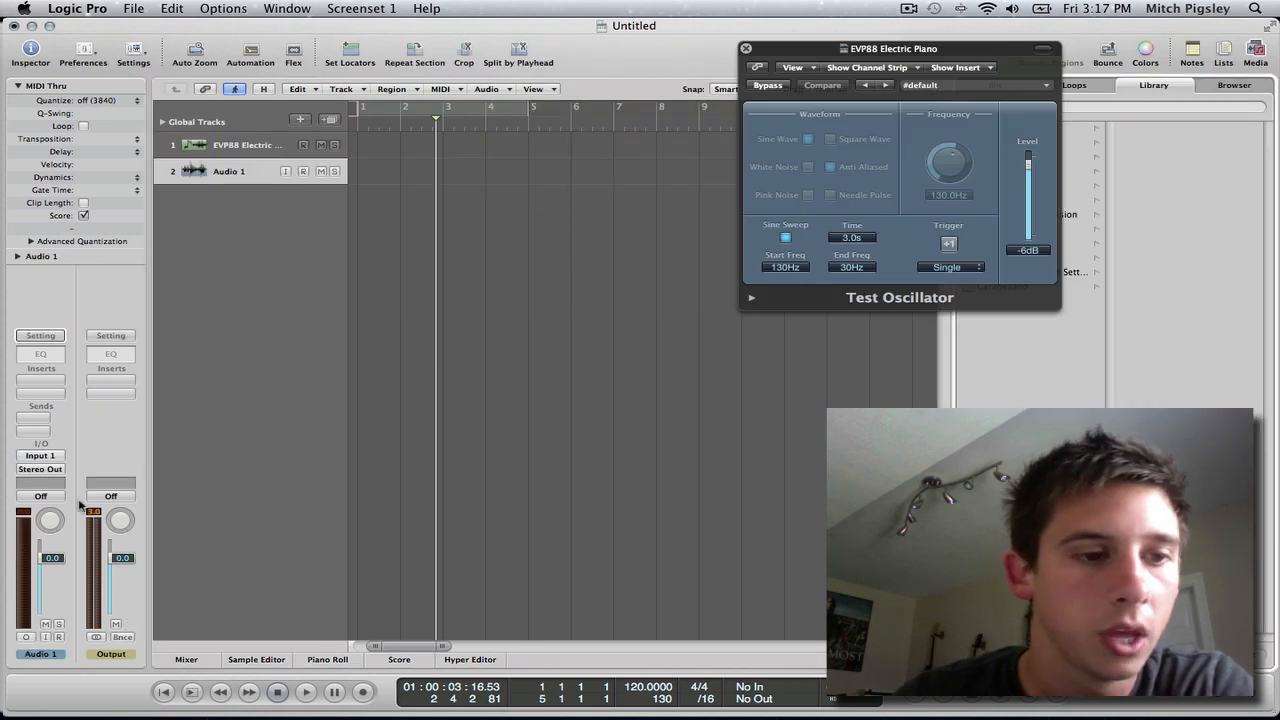
Set the audio track's input to Bus 1 and compare it with the oscillator track's output routing.
left_click(44, 458)
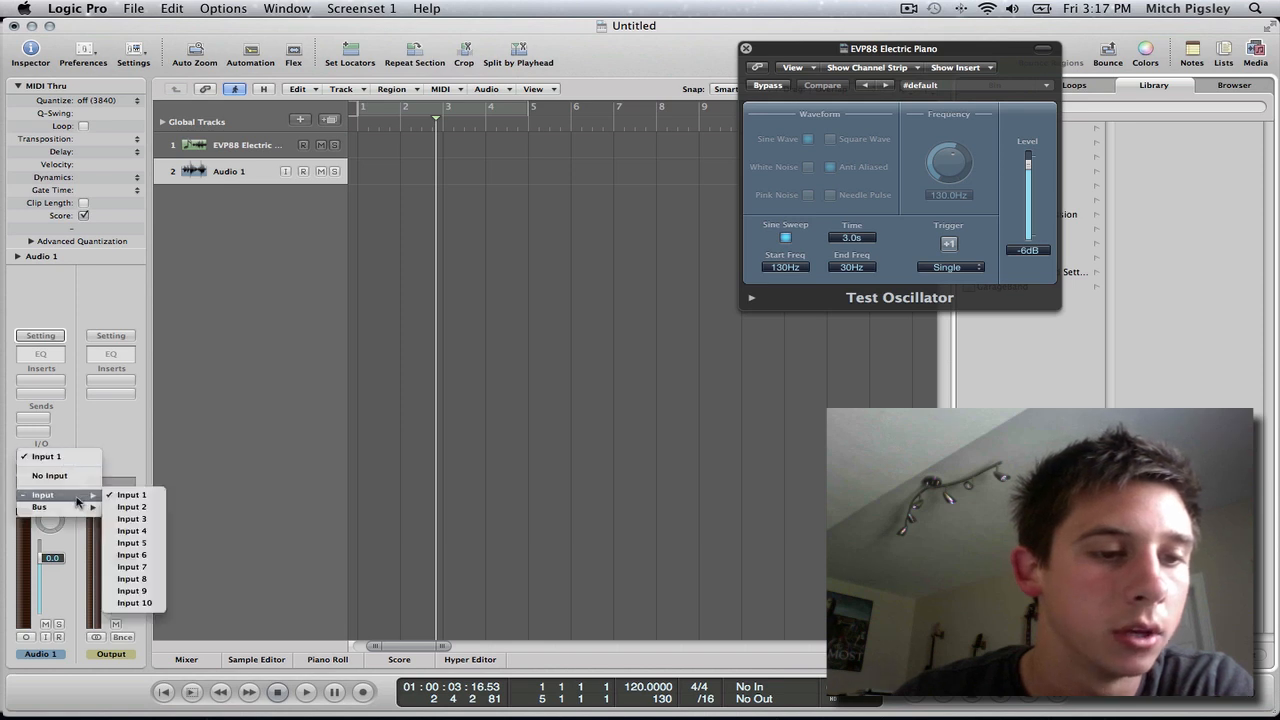
mouse_move(60, 507)
left_click(134, 22)
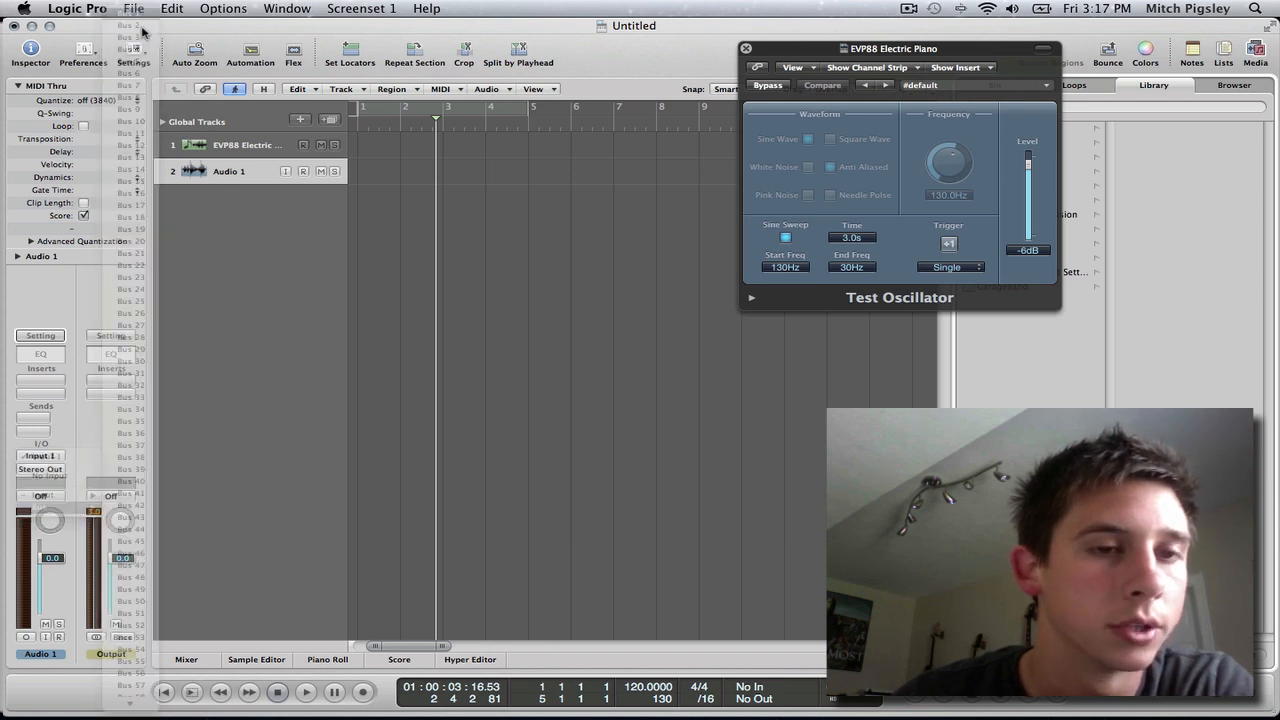
left_click(225, 145)
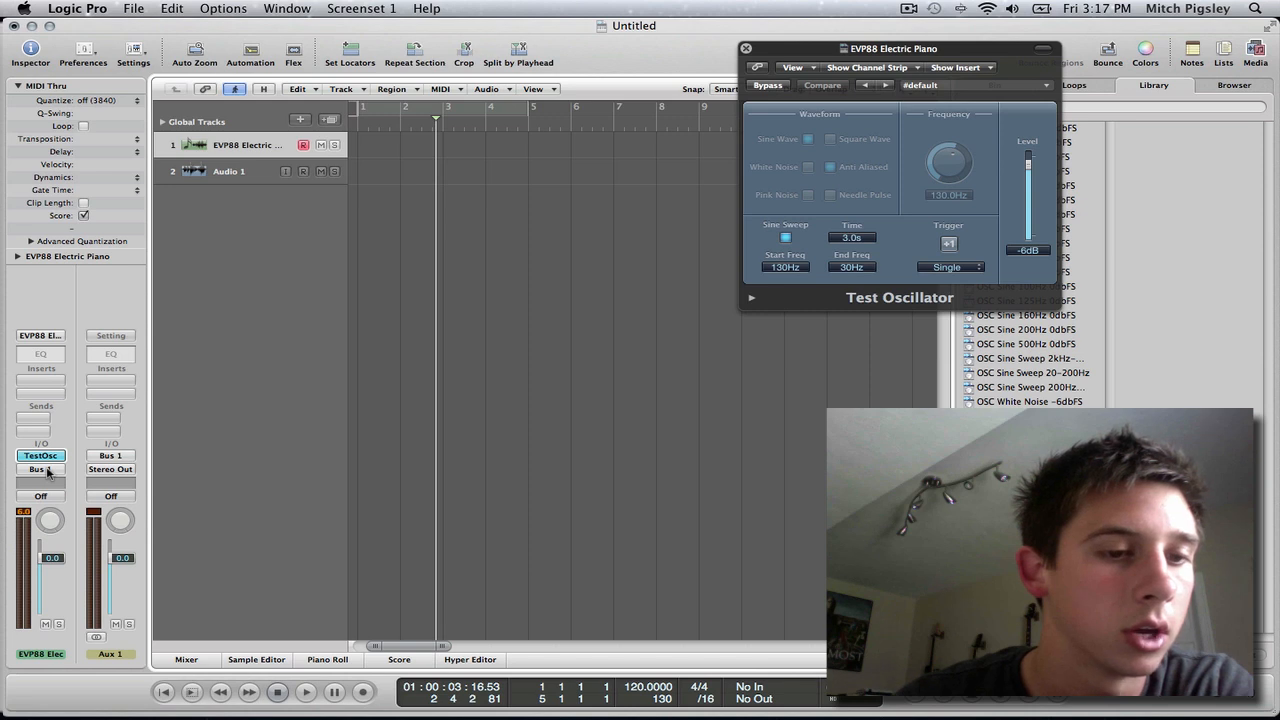
left_click(250, 171)
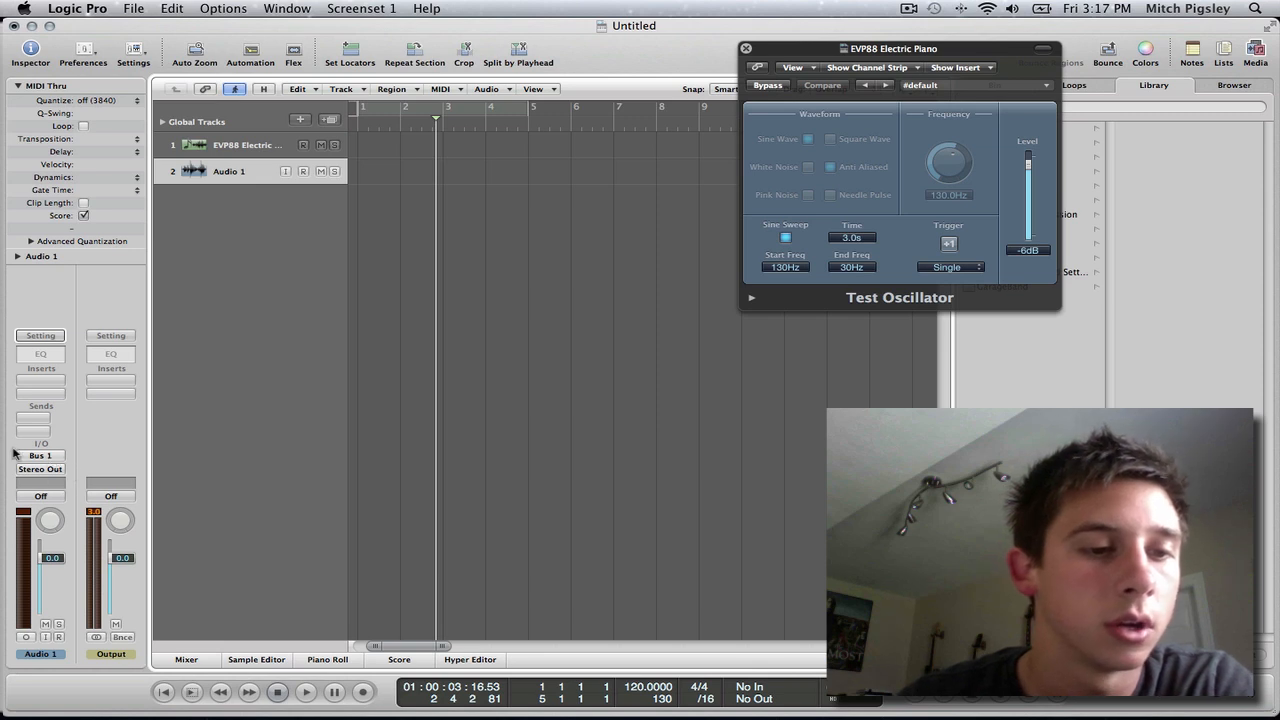
Close the Test Oscillator window and record-enable the Audio 1 track.
left_click(423, 126)
left_click(746, 48)
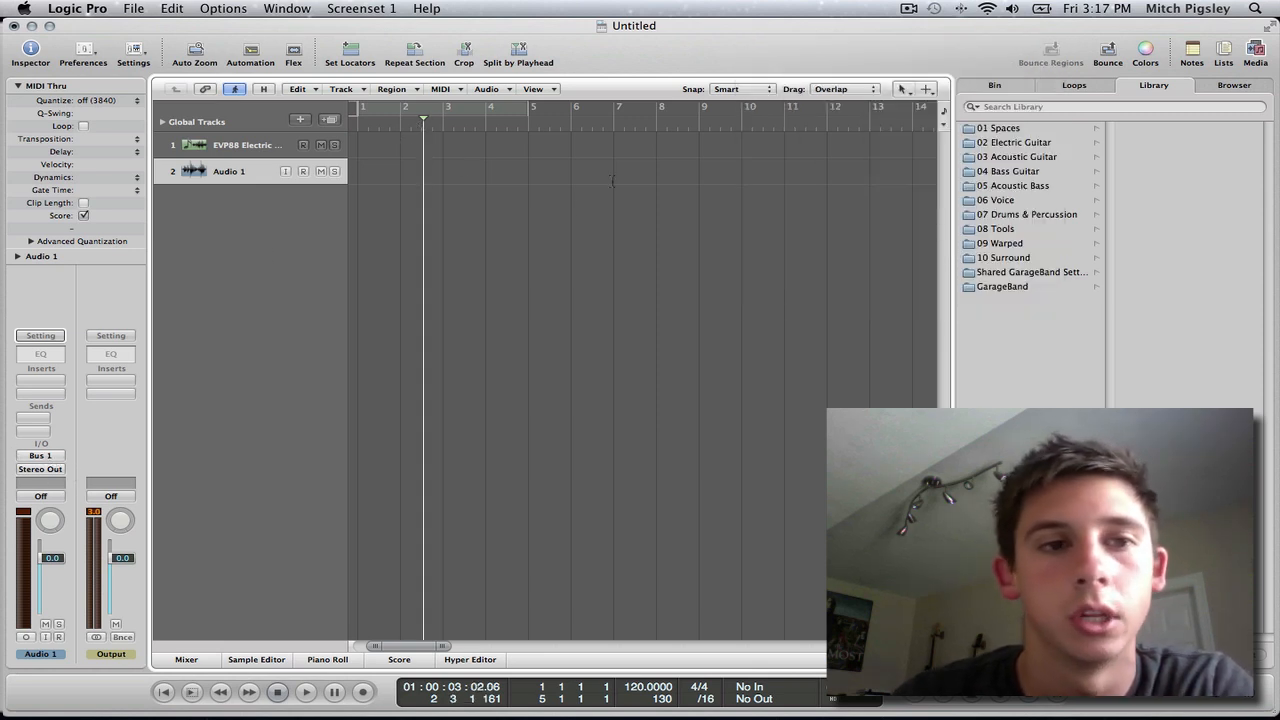
left_click(303, 171)
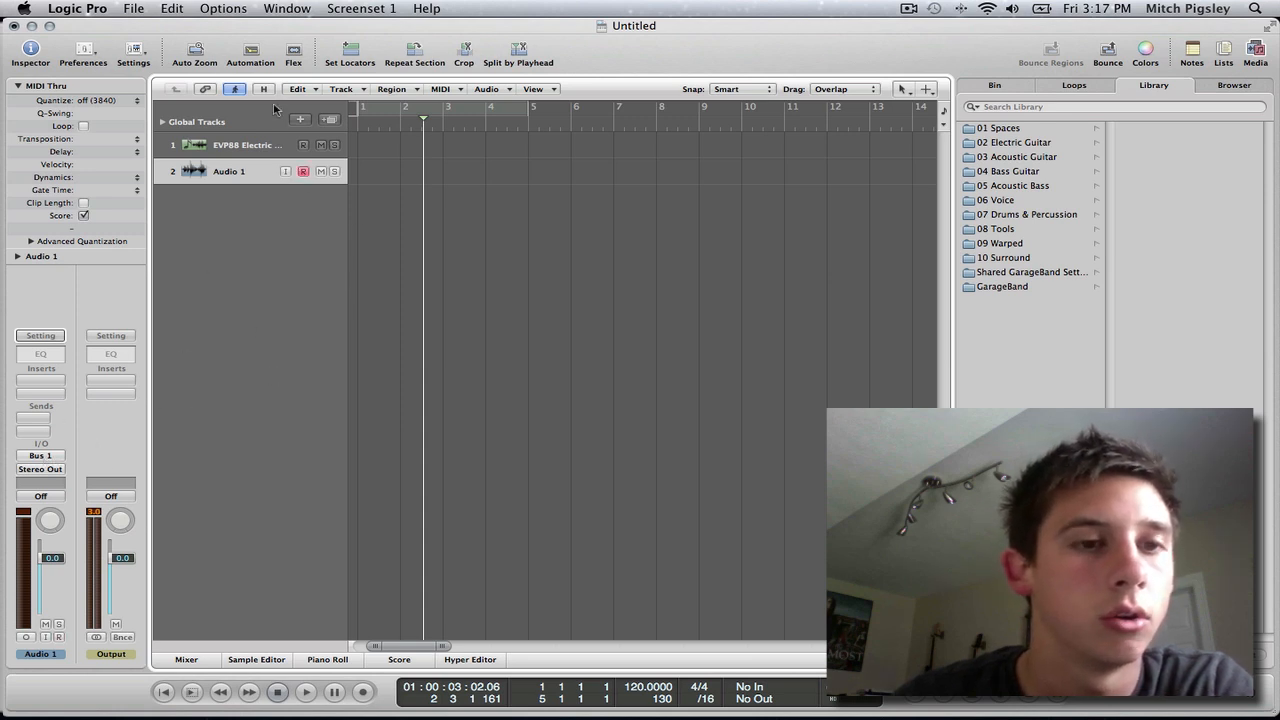
Reopen the Test Oscillator window from the EVP88 Electric Piano track.
left_click(250, 145)
left_click(38, 458)
double_click(37, 458)
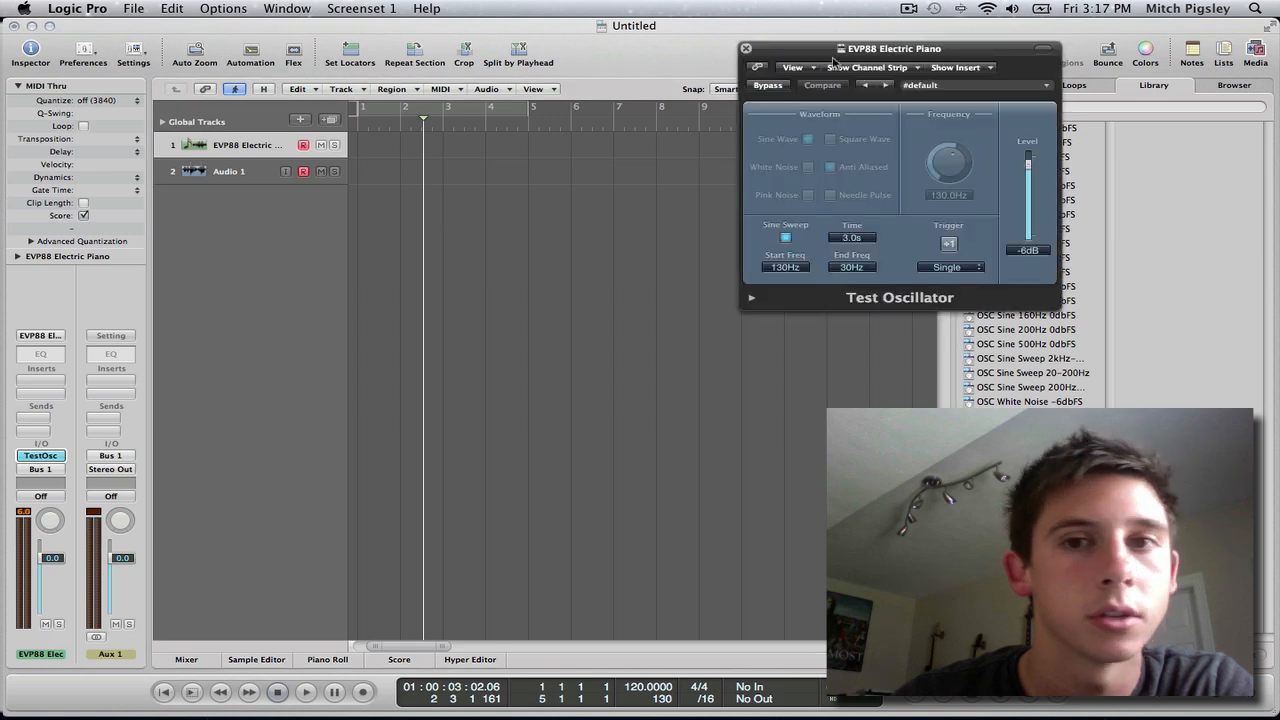
left_click(950, 250)
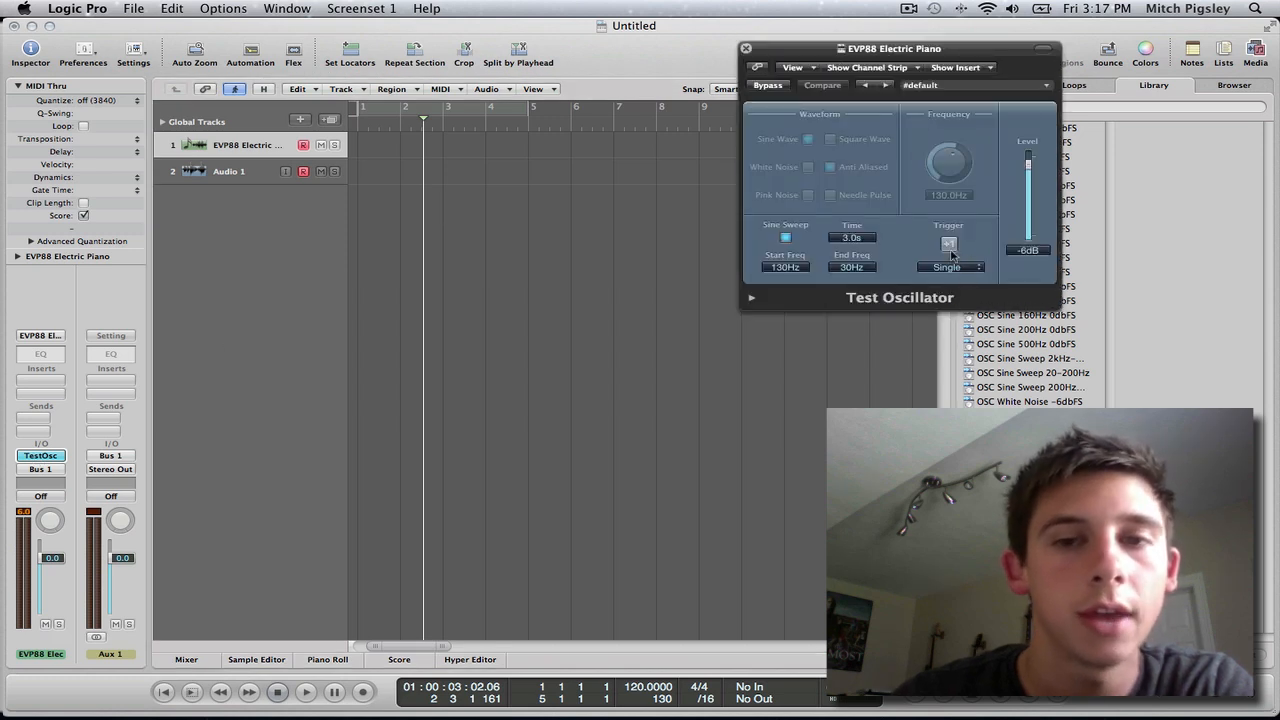
Record one triggered sine sweep onto the Audio 1 track from the project start, stopping once the sweep ends.
left_click(428, 126)
key("Return")
key("r")
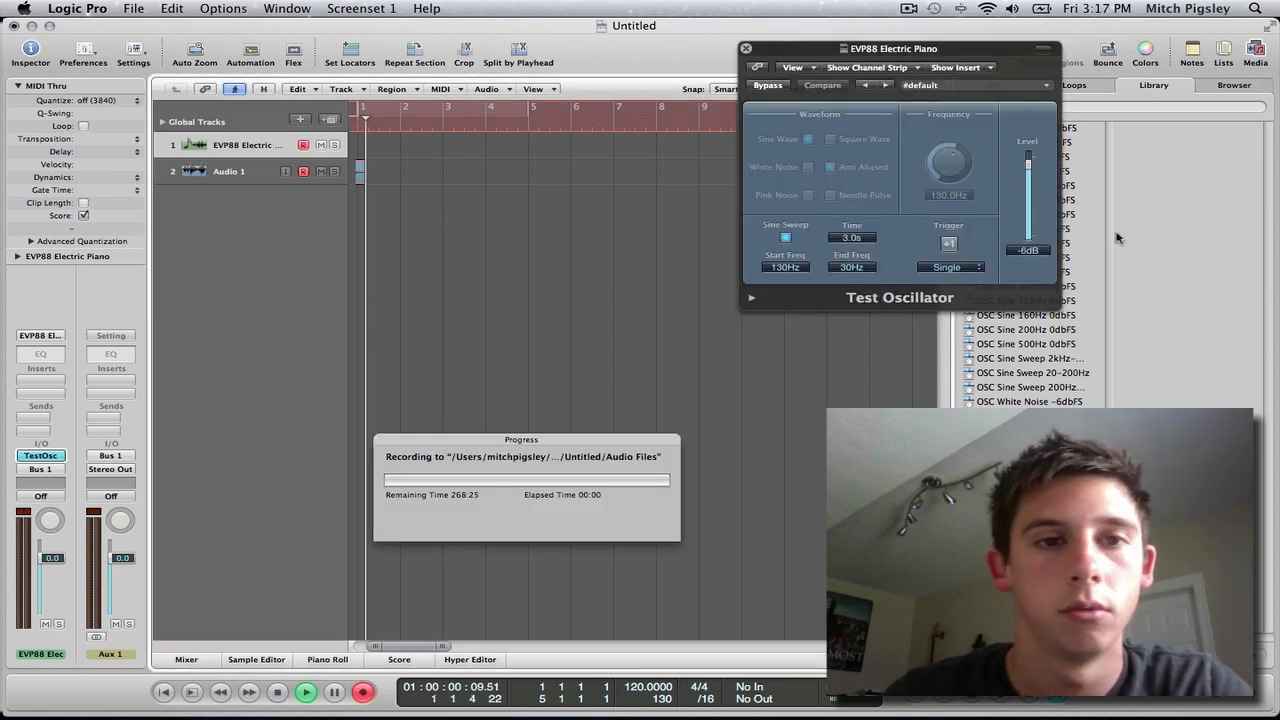
left_click(952, 246)
left_click(949, 244)
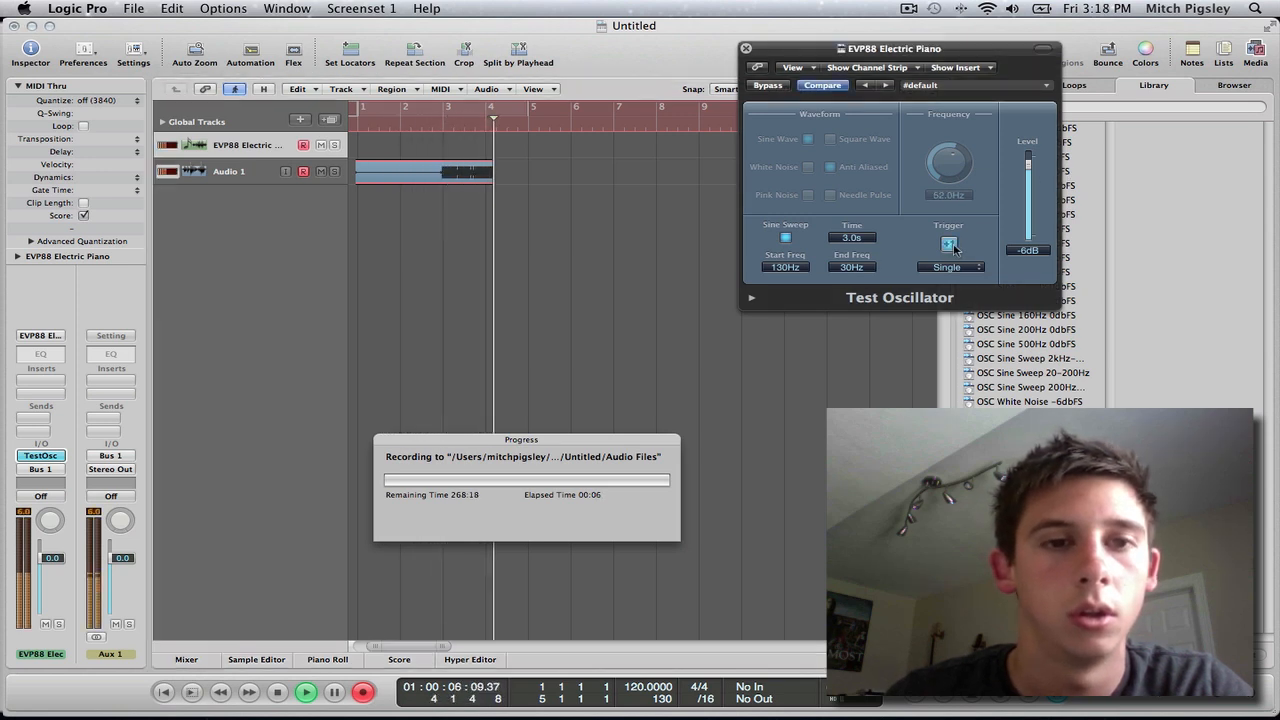
key("space")
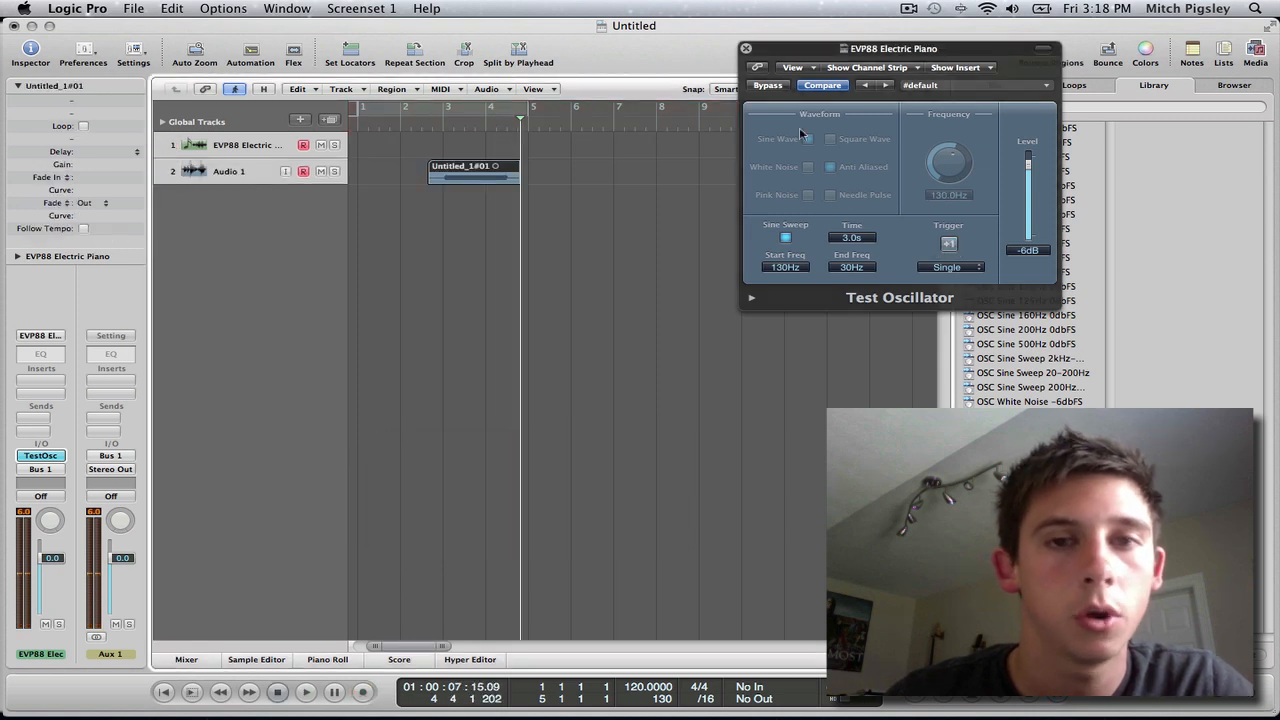
Close the oscillator window and enlarge the Audio 1 track to display the recorded sweep's waveform in more detail.
left_click(746, 49)
left_click_drag(158, 187, 170, 249)
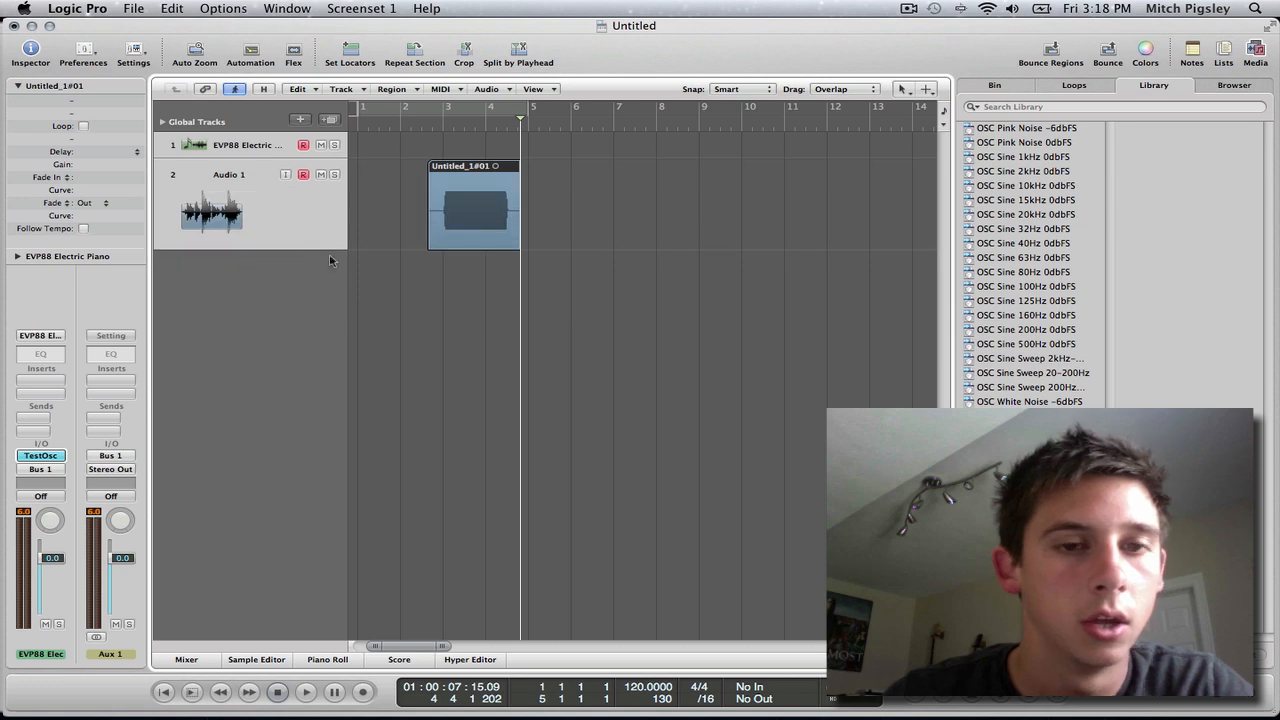
key("ctrl+Right")
key("ctrl+Right")
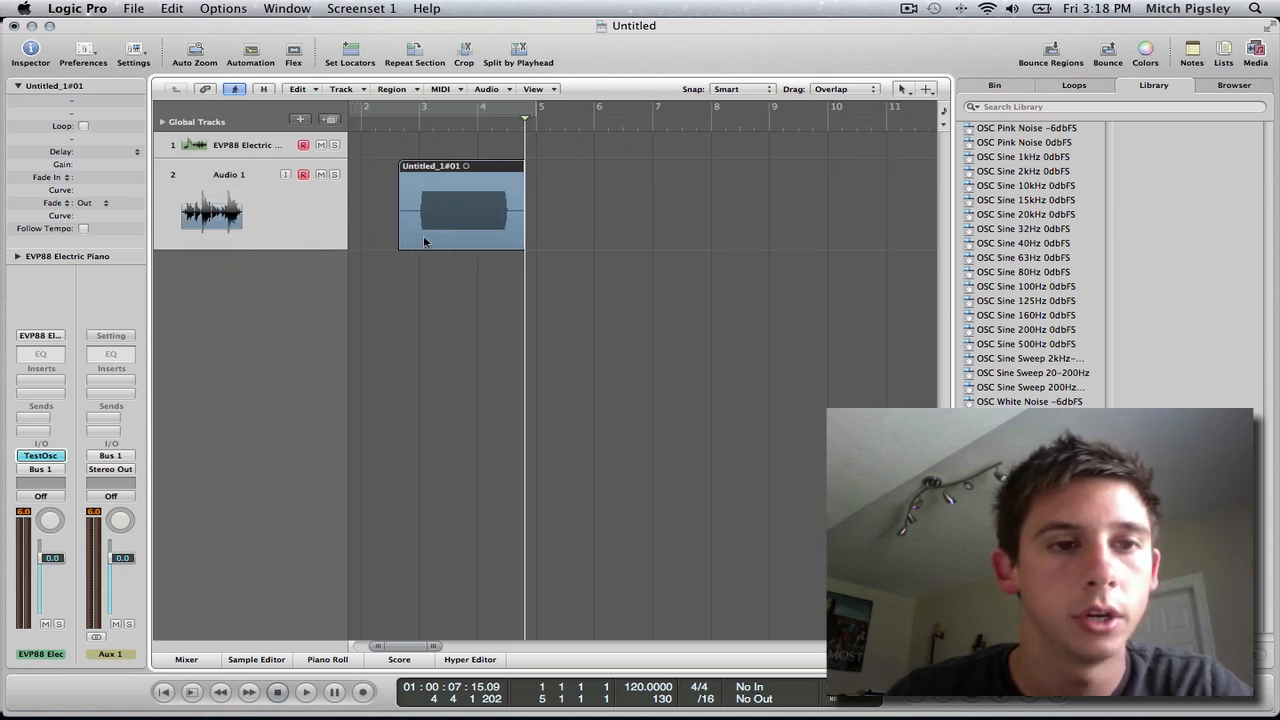
Reduce the Audio 1 track back to a small height and hide the media area.
scroll(428, 236, "left", 2)
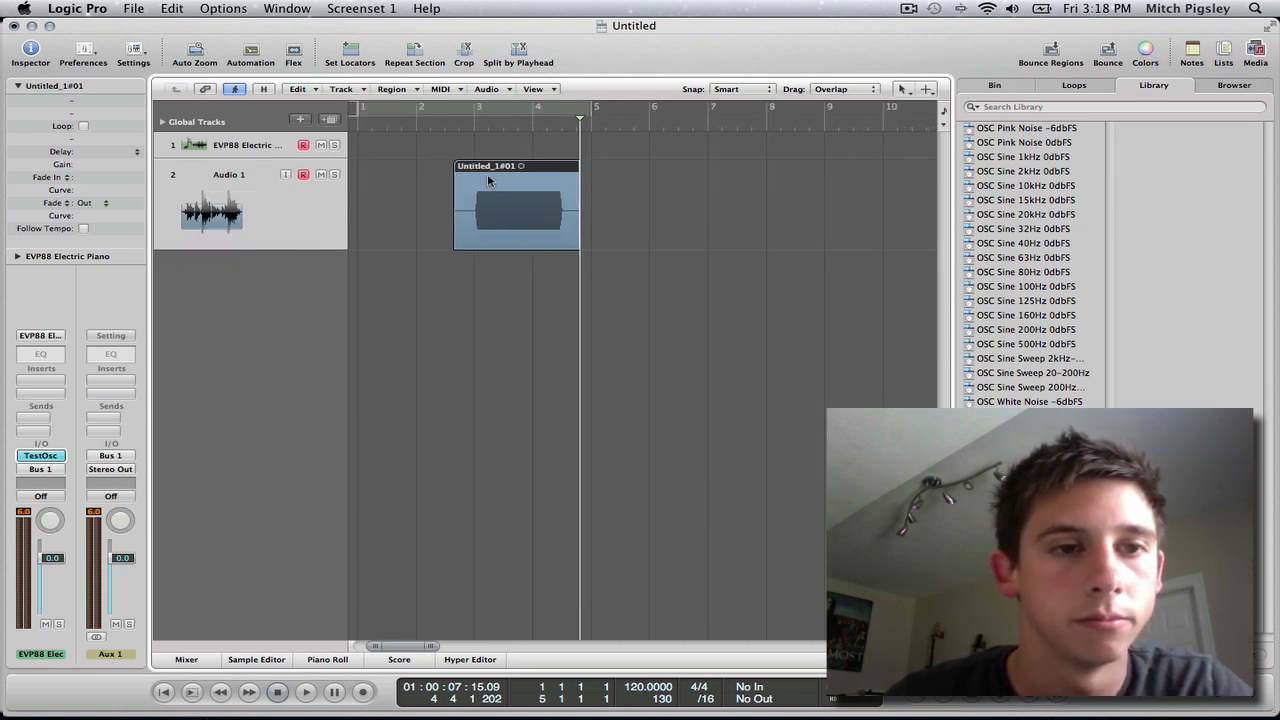
left_click_drag(155, 248, 156, 198)
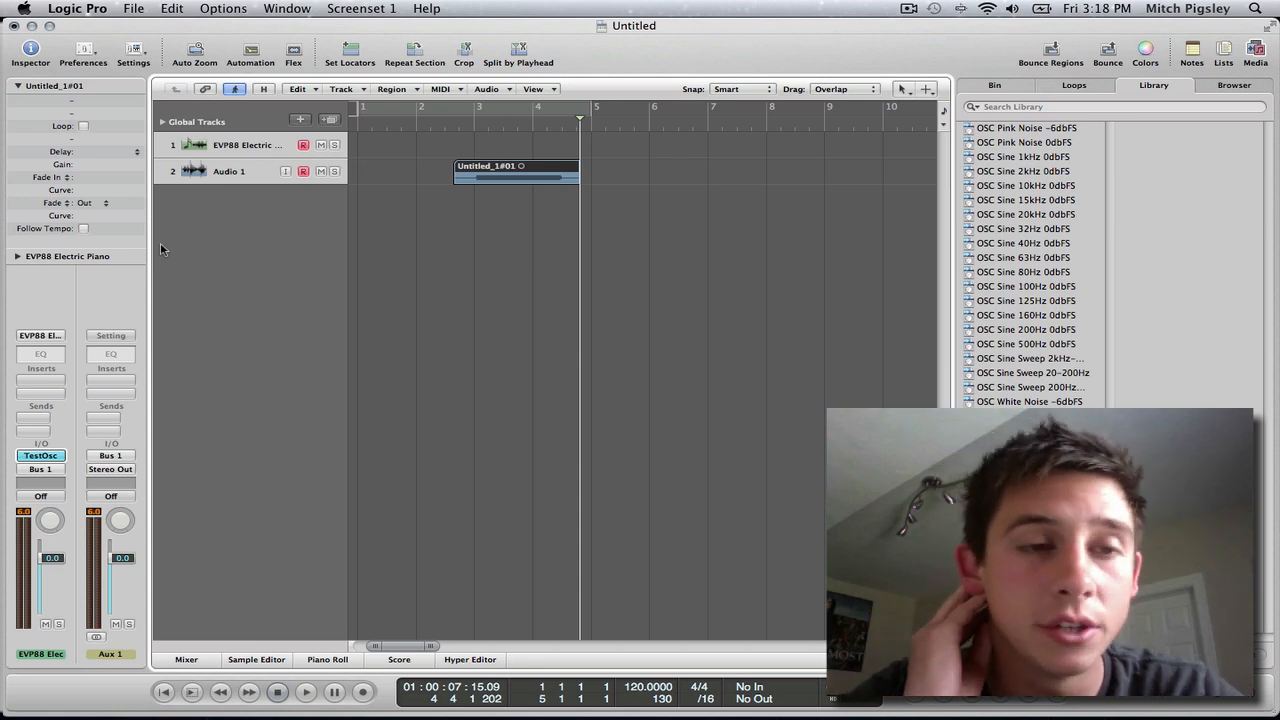
left_click(1255, 52)
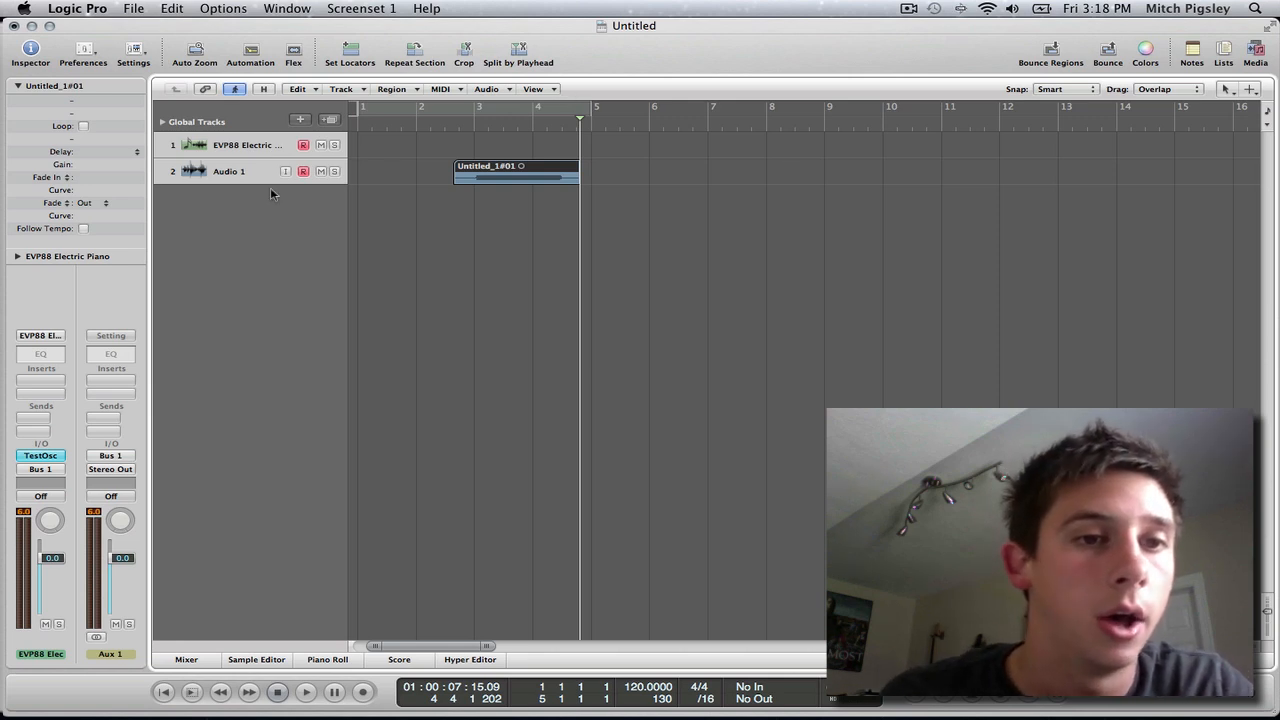
Create one new software instrument track and move it below the Audio 1 track.
left_click(222, 147)
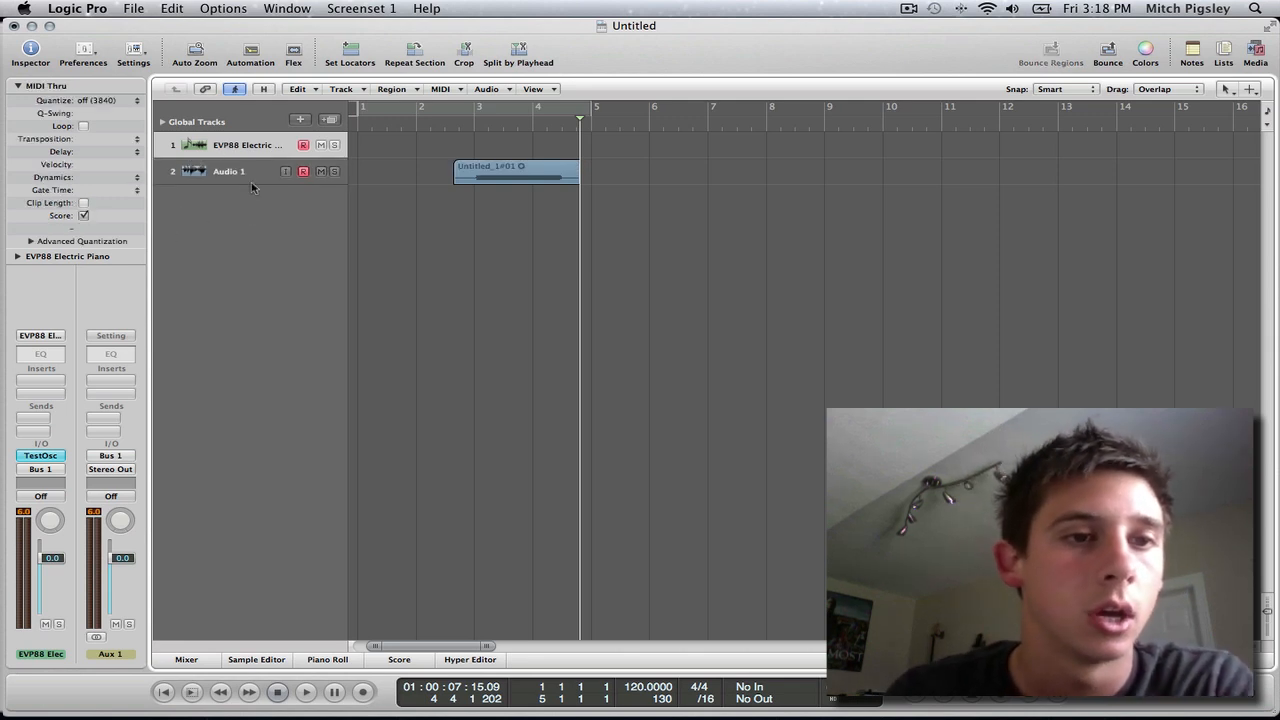
left_click(300, 119)
left_click(544, 100)
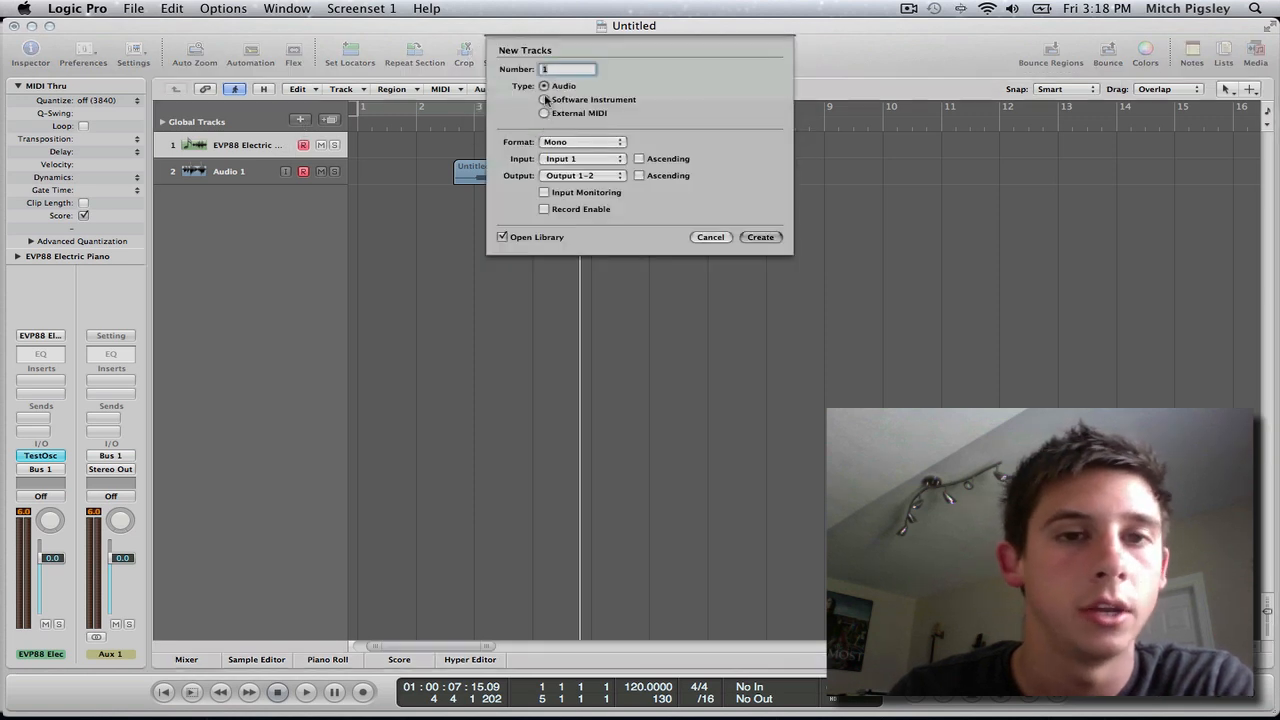
key("Return")
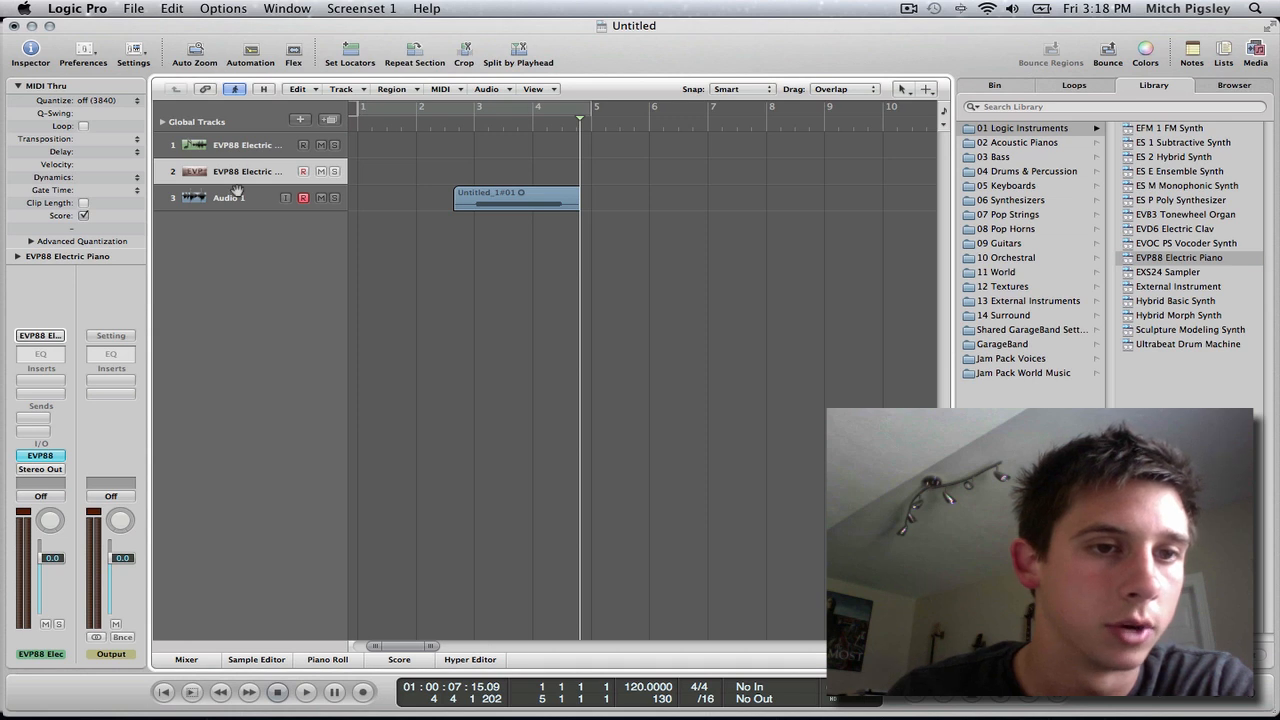
left_click_drag(237, 191, 240, 247)
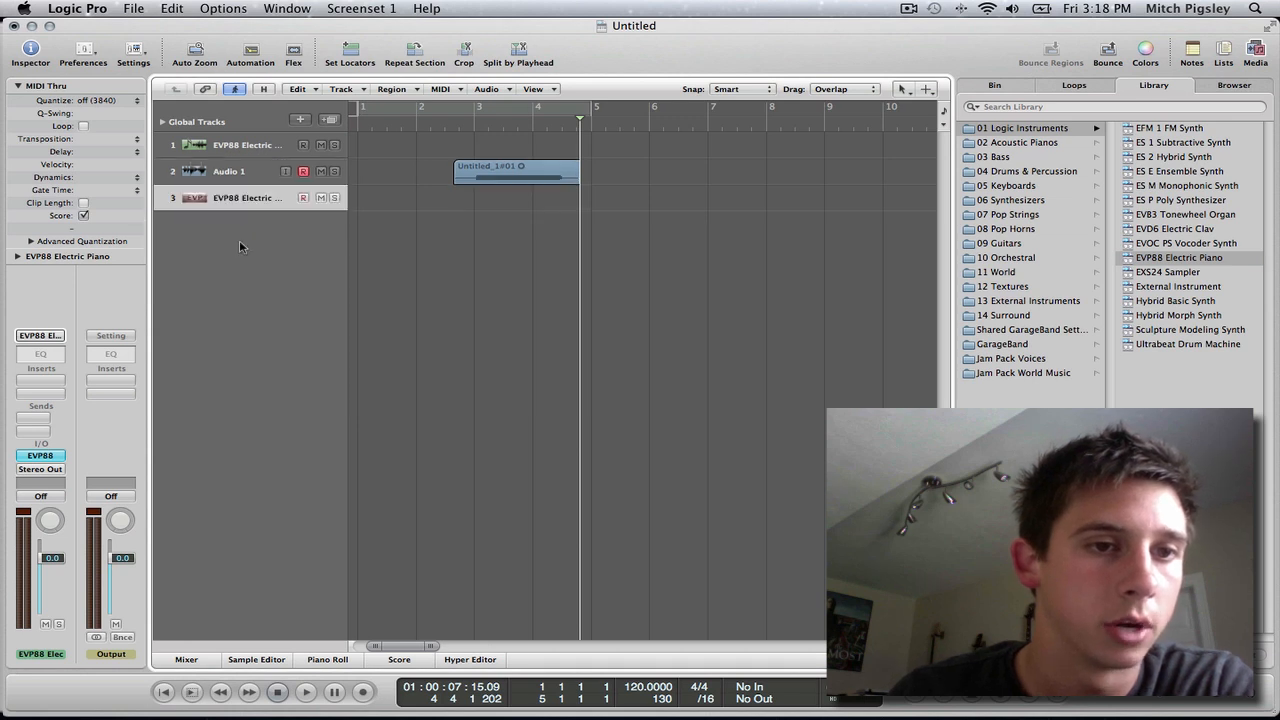
Load a stereo ES2 synthesizer on the new instrument track and reposition its window over the arrangement.
left_click(40, 455)
mouse_move(144, 527)
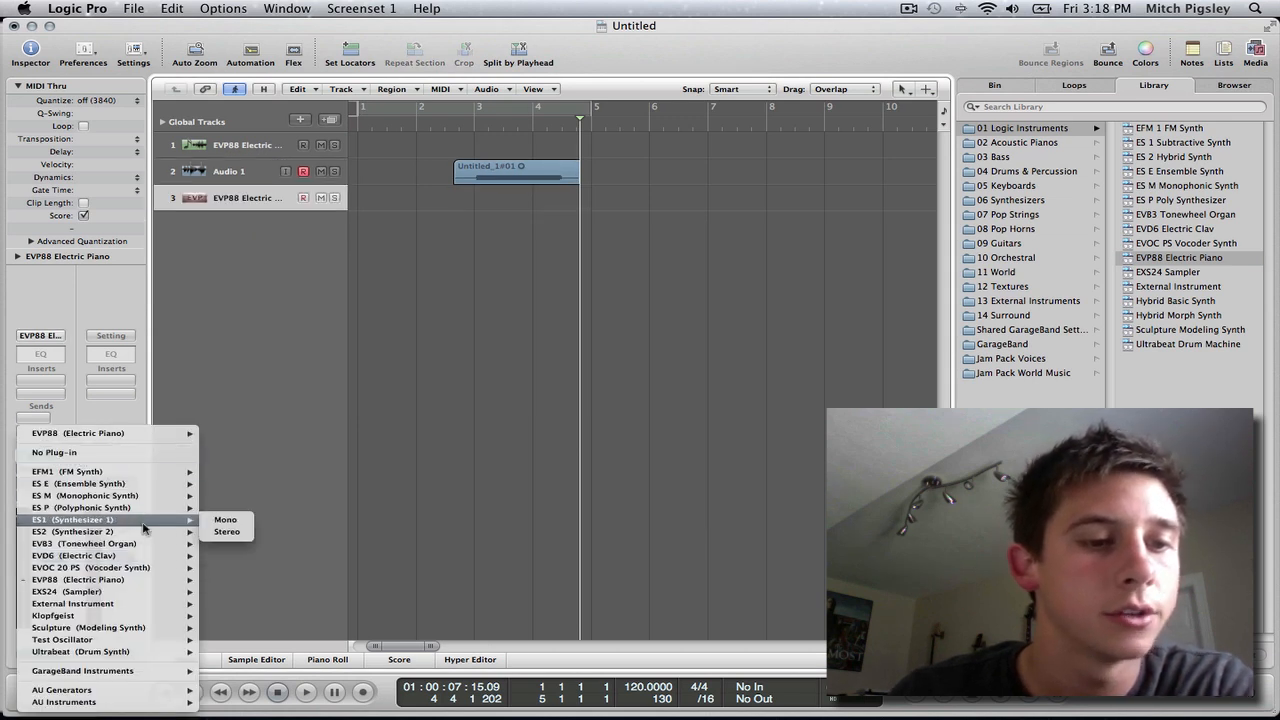
left_click(228, 532)
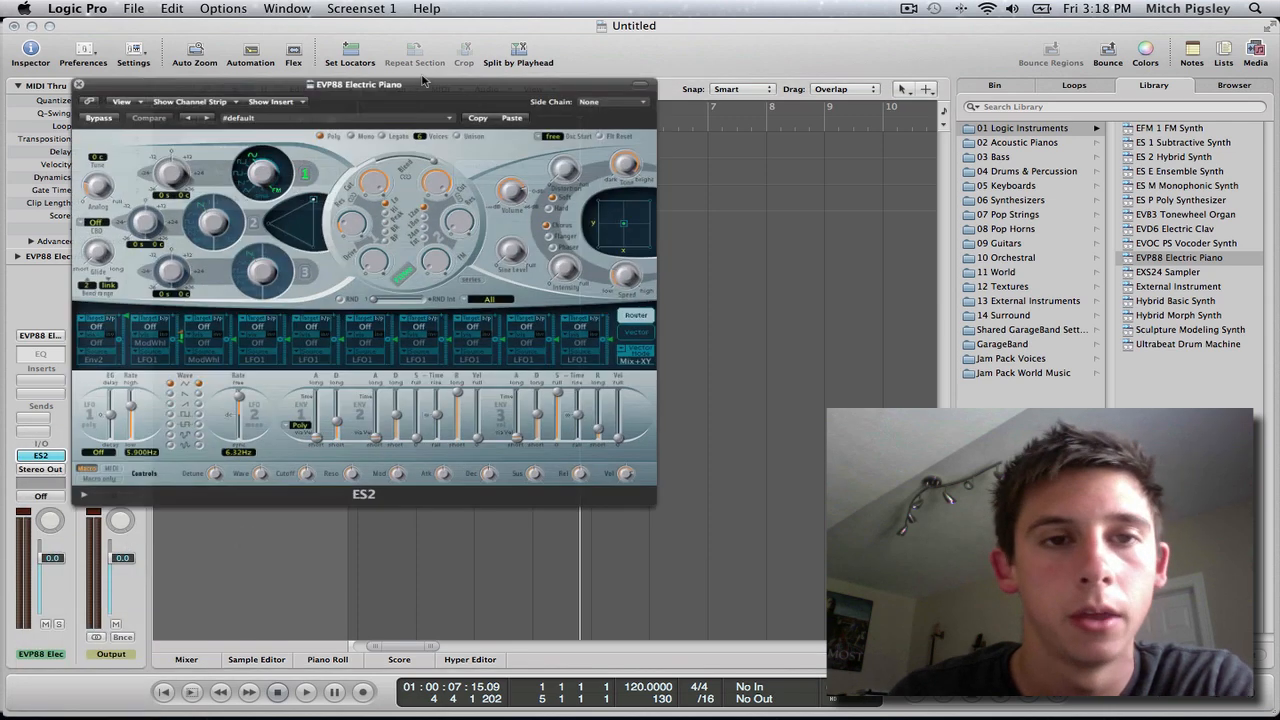
left_click_drag(430, 72, 712, 72)
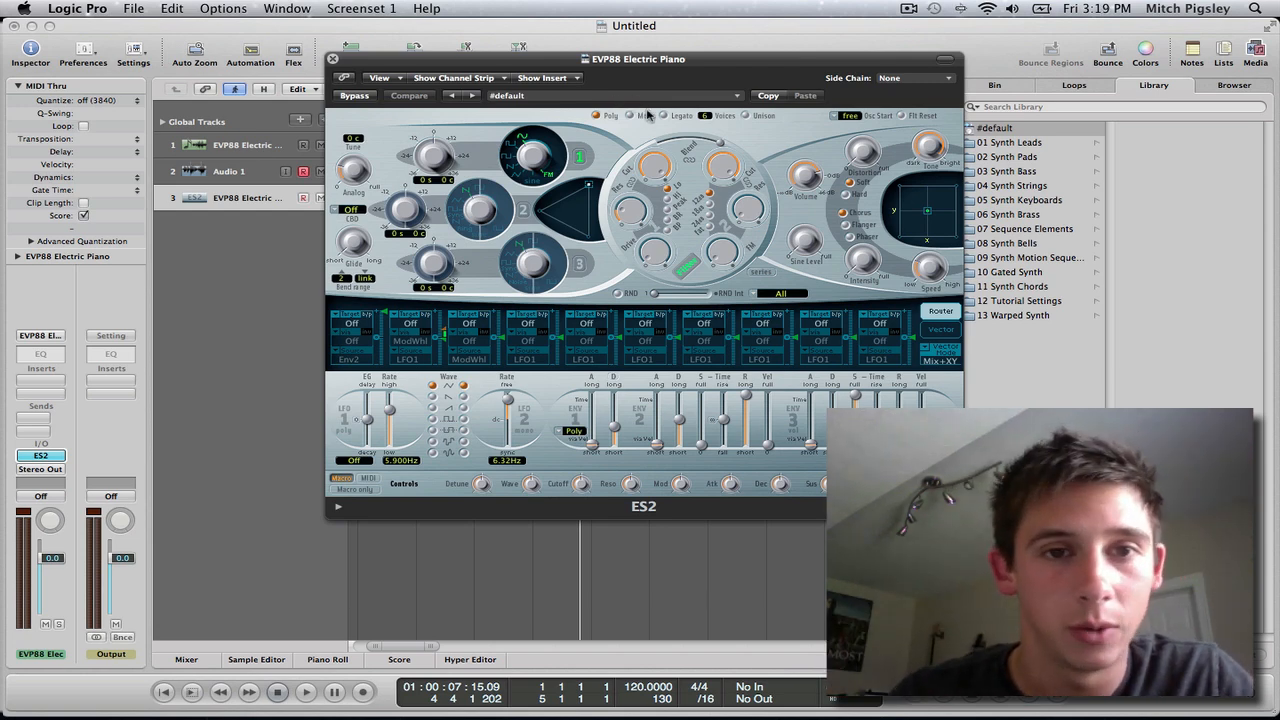
Load the Analog Saw Init preset from the ES2 Tutorial Settings.
left_click(722, 100)
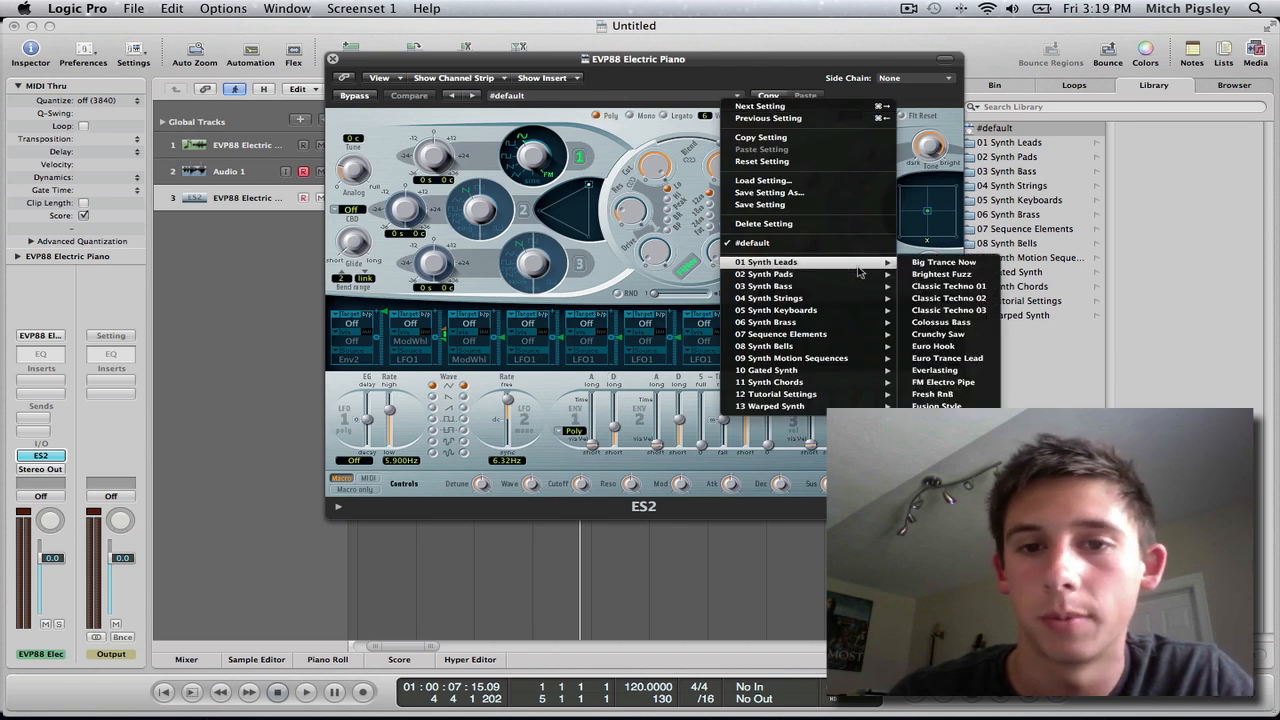
mouse_move(828, 398)
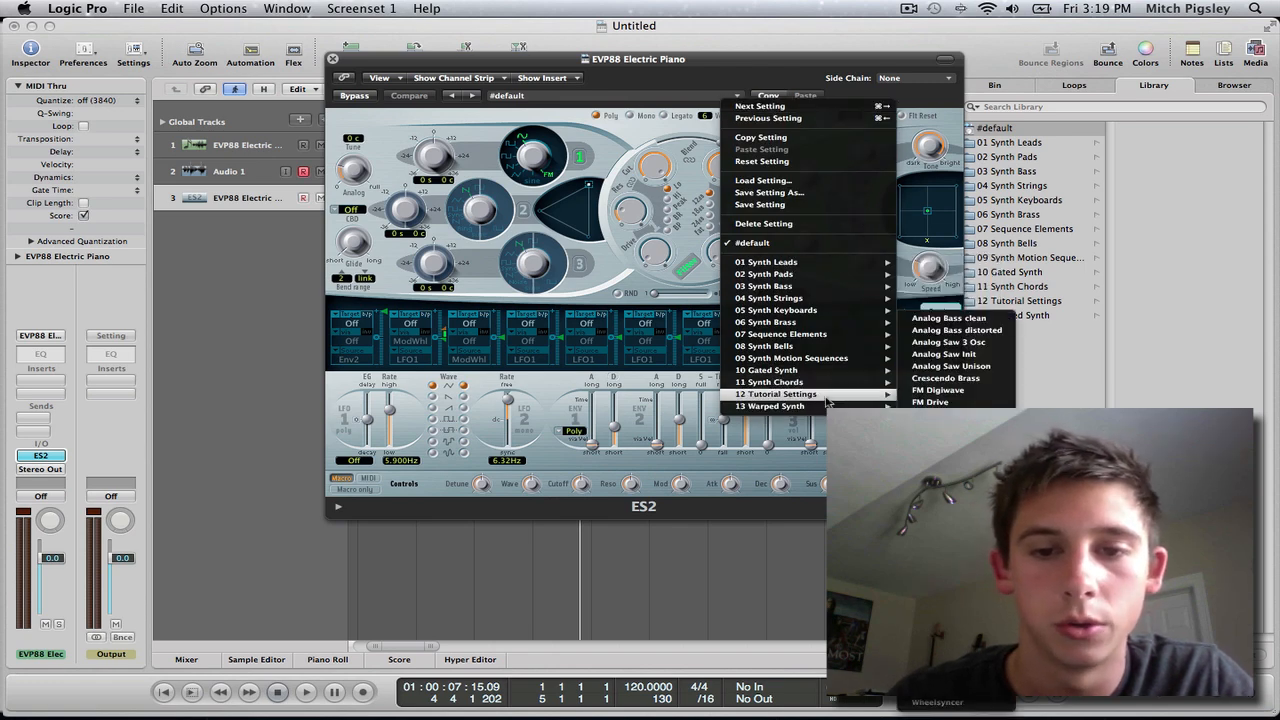
left_click(995, 358)
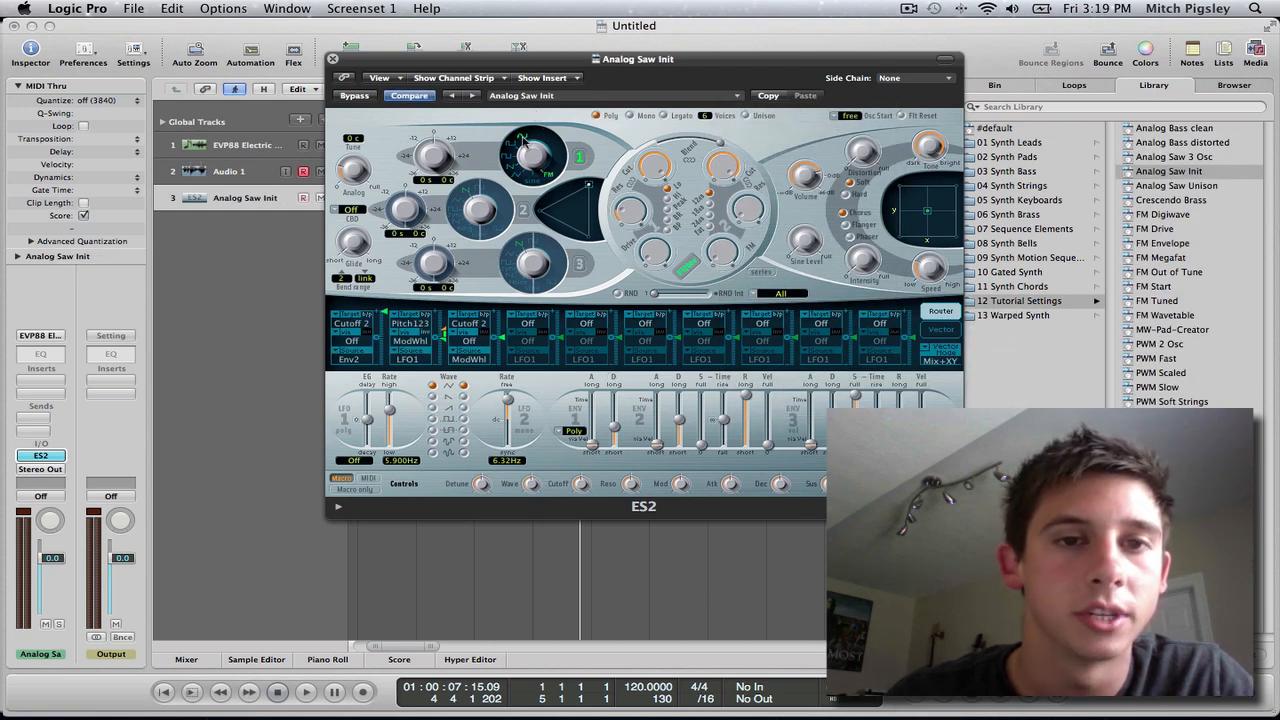
Set the targets of the first three ES2 modulation router slots to Off.
left_click(362, 327)
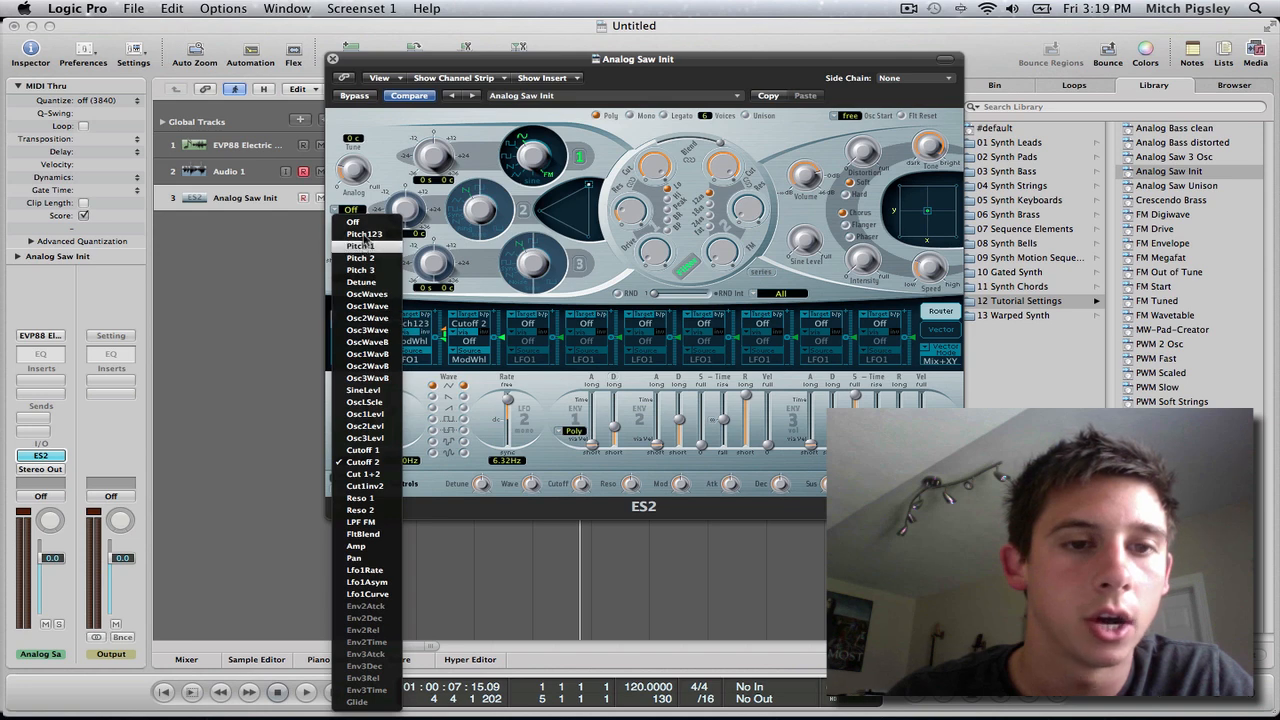
left_click(362, 220)
left_click(440, 333)
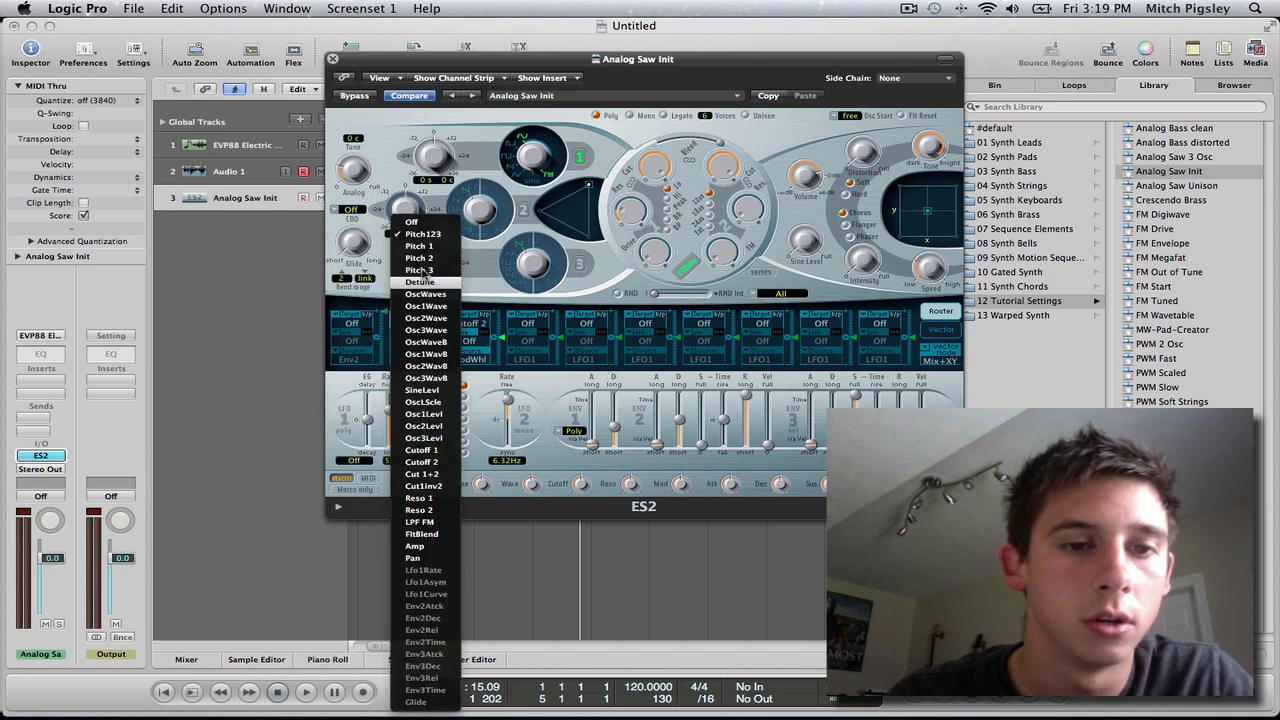
left_click(438, 221)
left_click(478, 326)
left_click(470, 221)
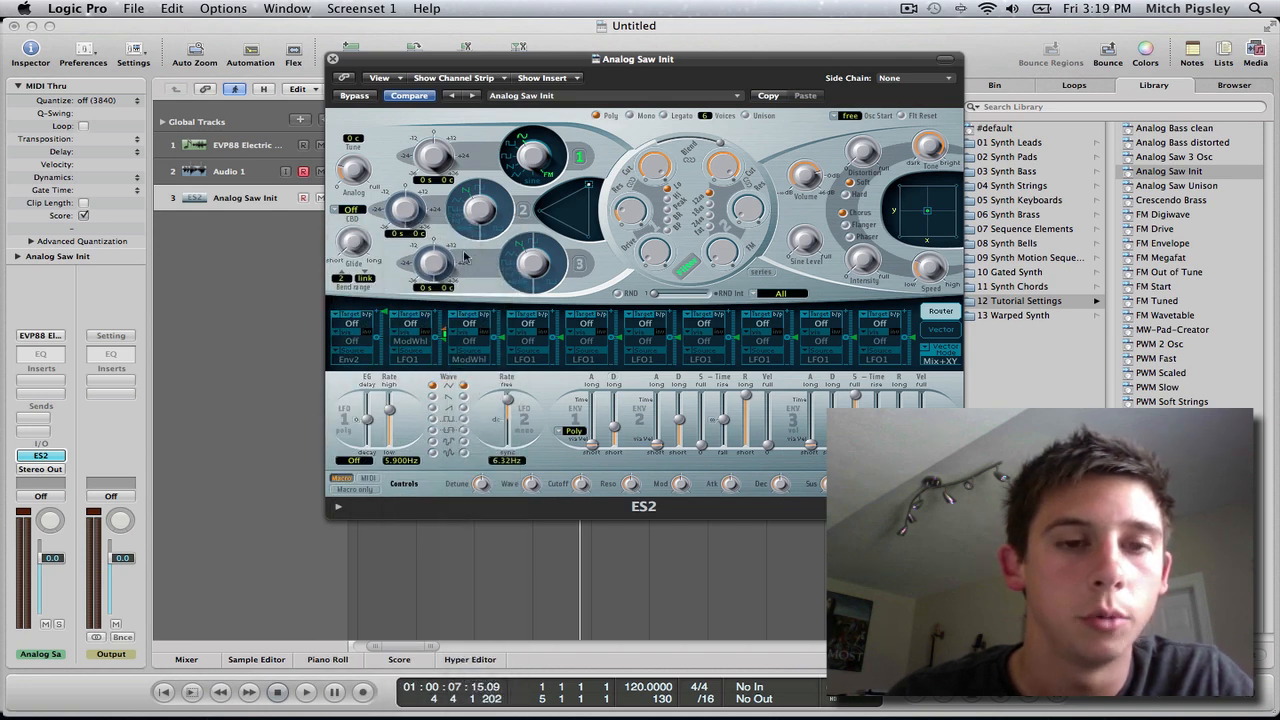
Audition low notes on the synth with Musical Typing at octave 1, and close the typing keyboard.
key("super+k")
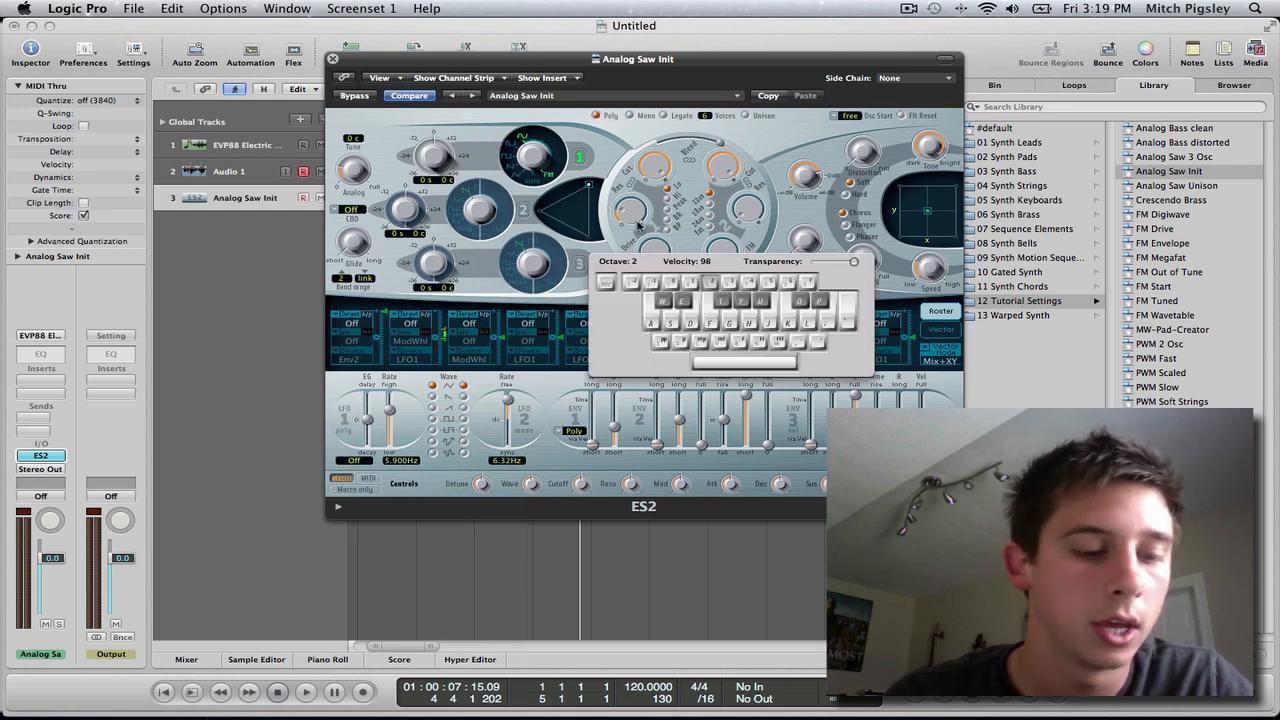
key("4")
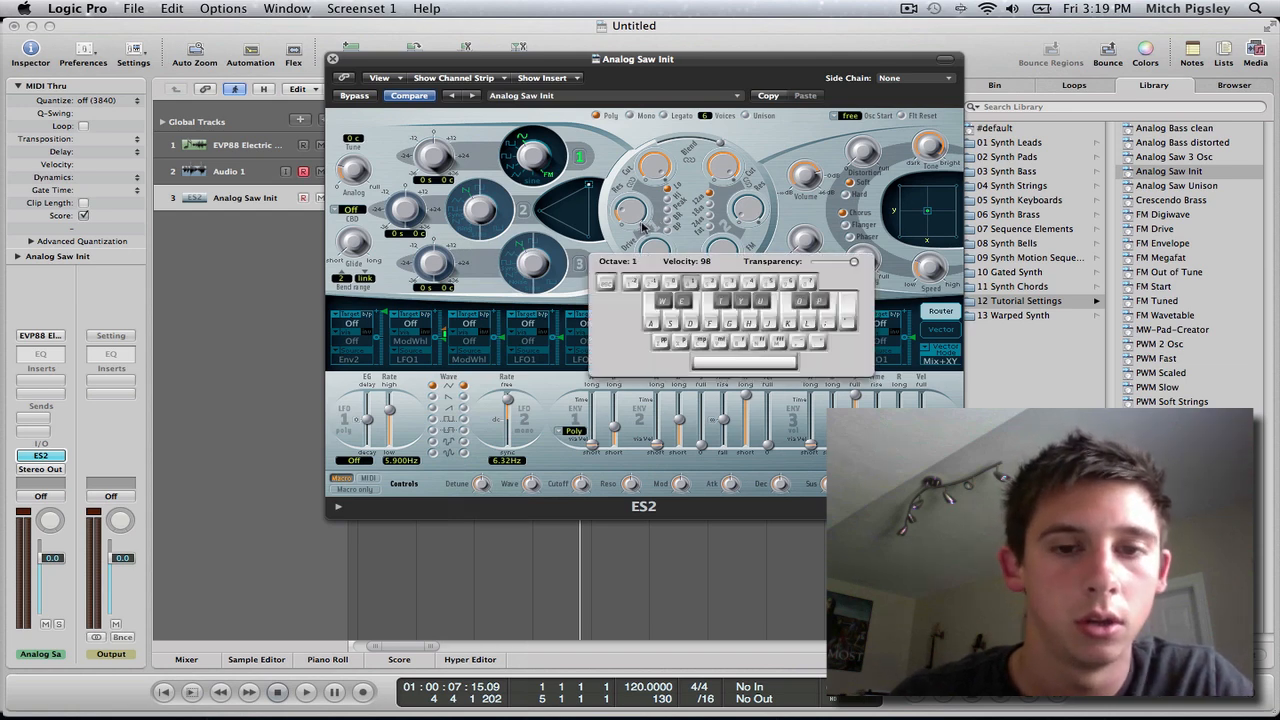
key("a")
key("d")
key("l")
key("k")
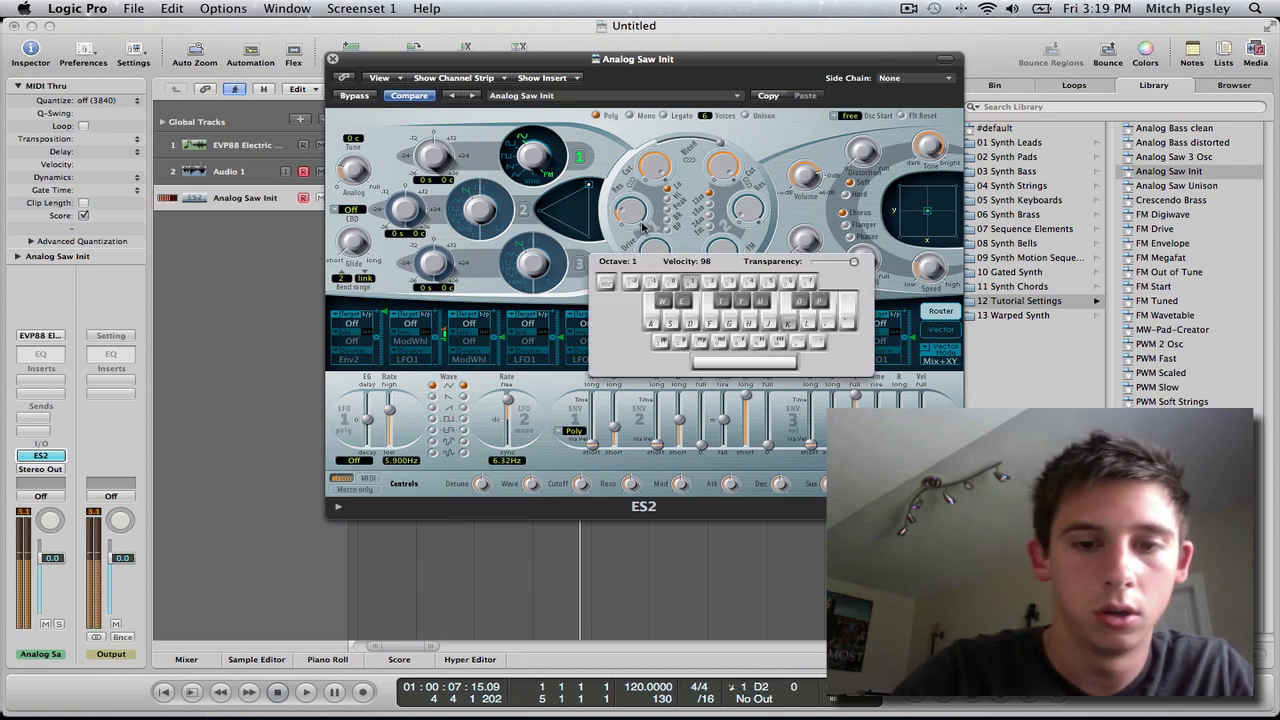
key("semicolon")
key("l")
key("j")
key("h")
key("g")
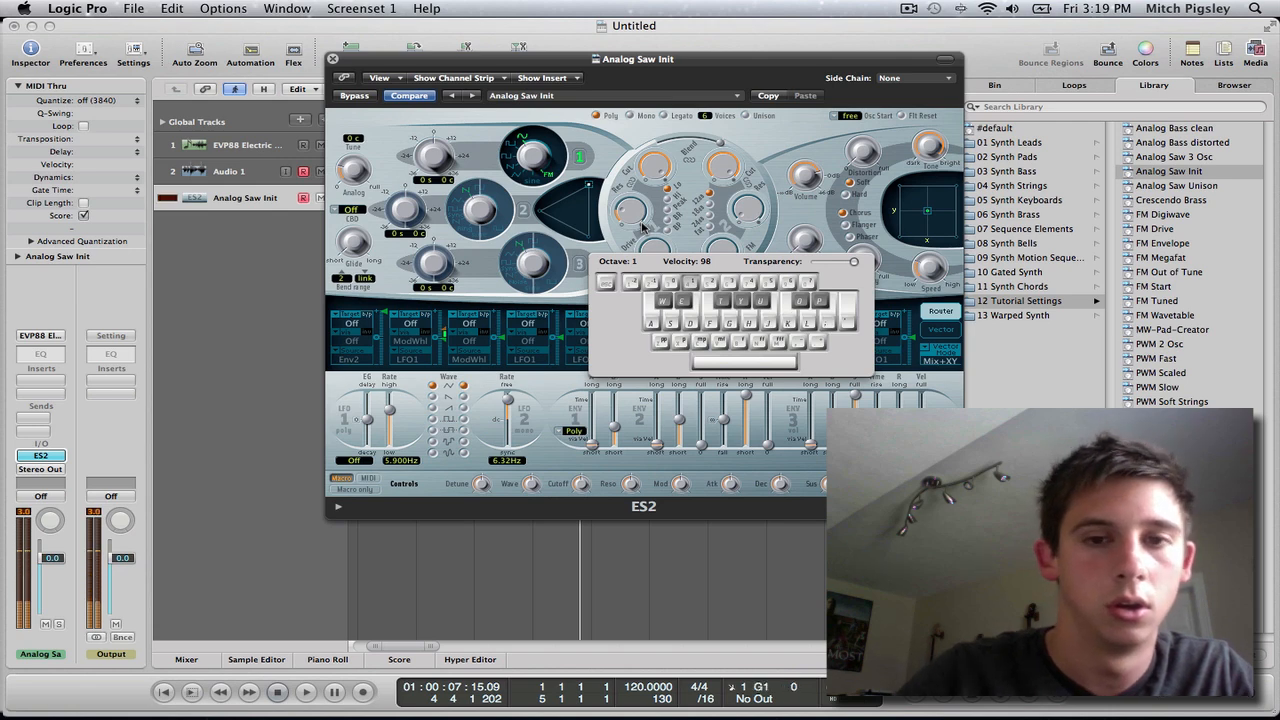
key("super+k")
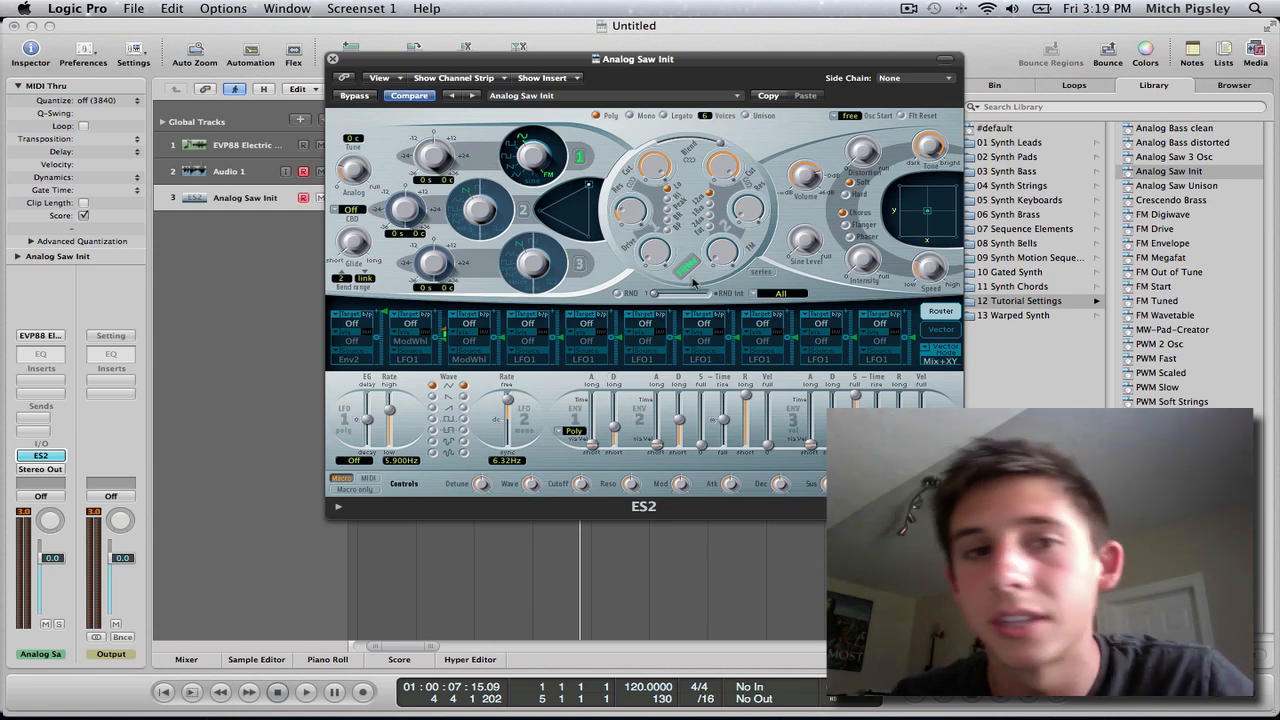
Turn oscillator 1's waveform to sine and set the first modulation slot's target to Pitch 1.
left_click_drag(533, 157, 535, 85)
left_click(352, 326)
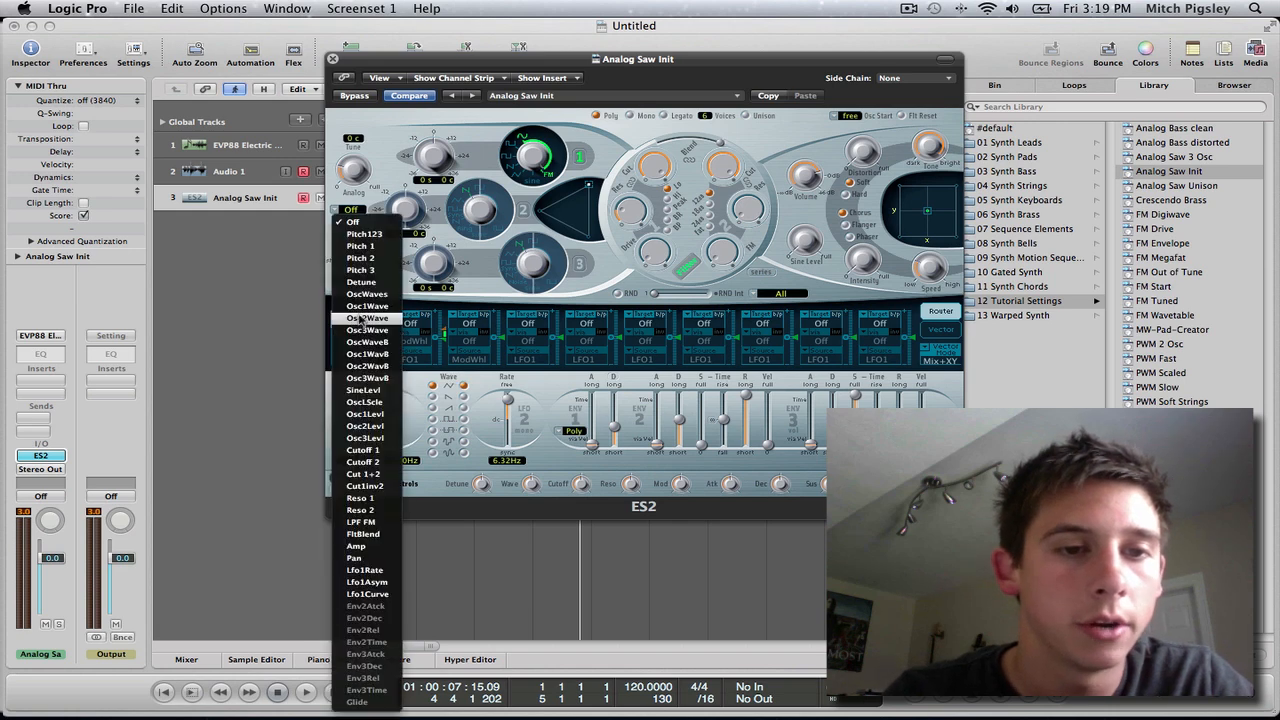
left_click(376, 247)
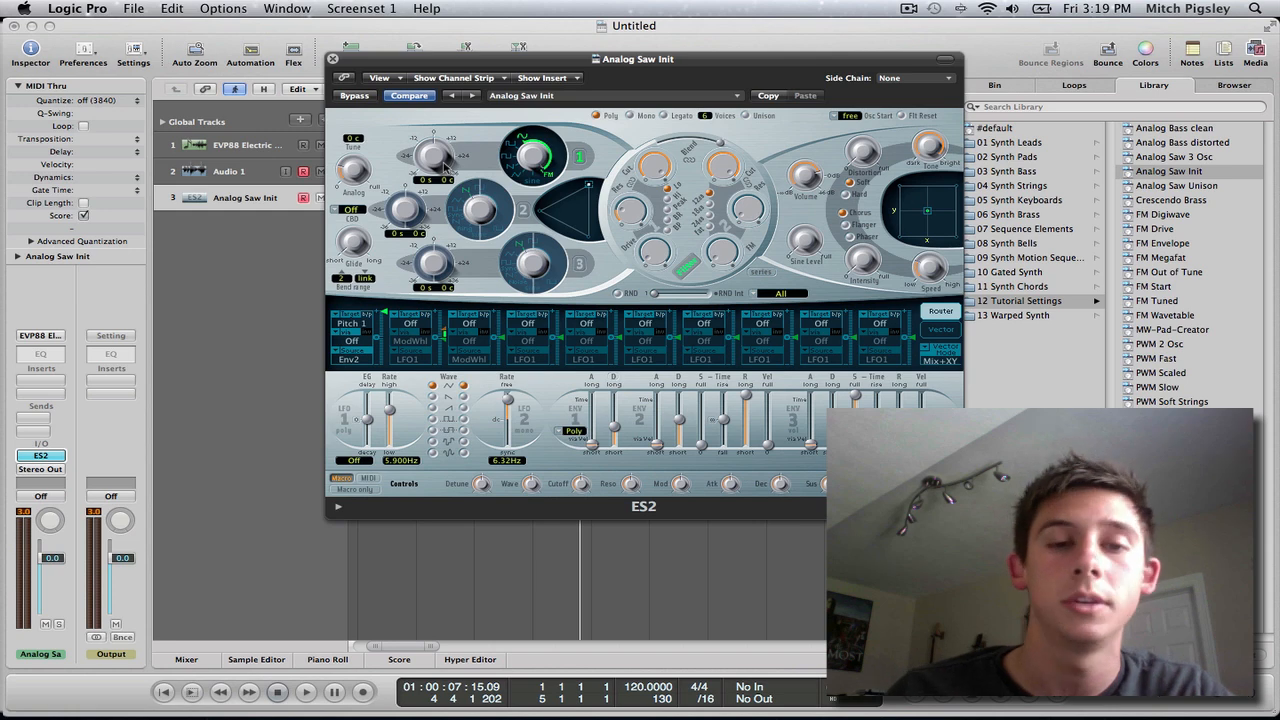
Set the first modulation slot's via to Env1 and source to Max, and pull its modulation amount down.
left_click(358, 352)
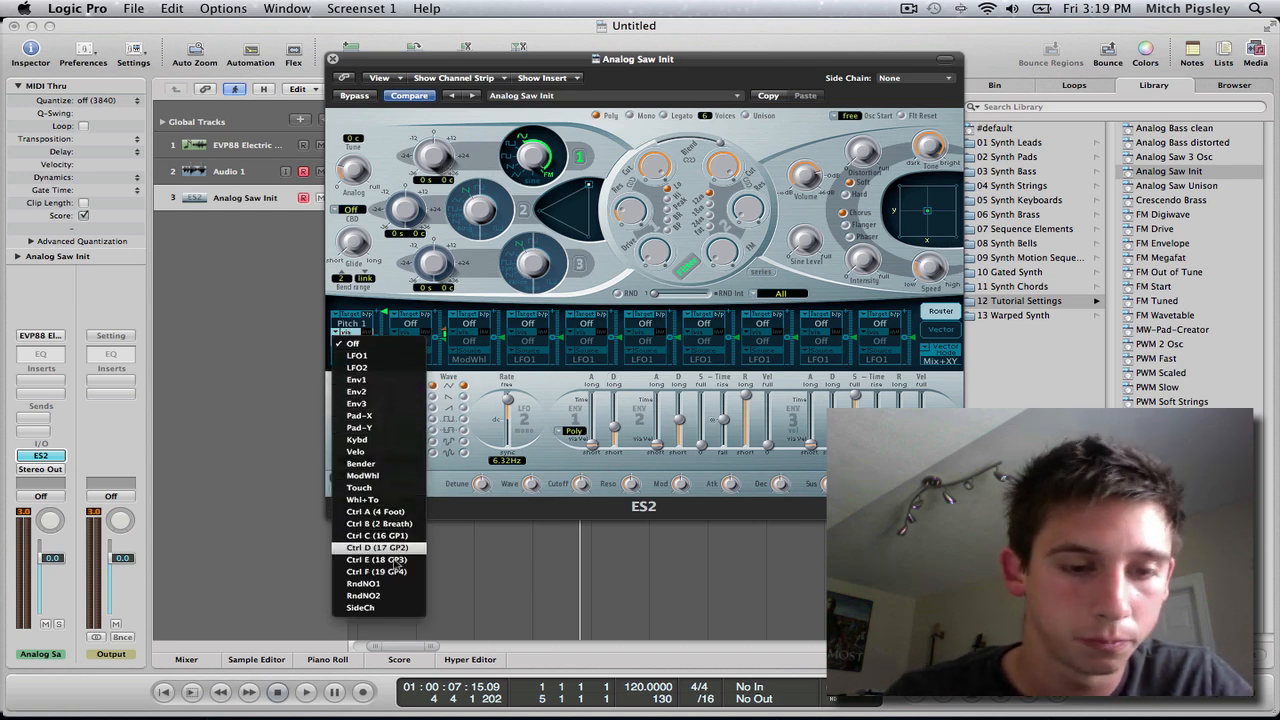
left_click(380, 391)
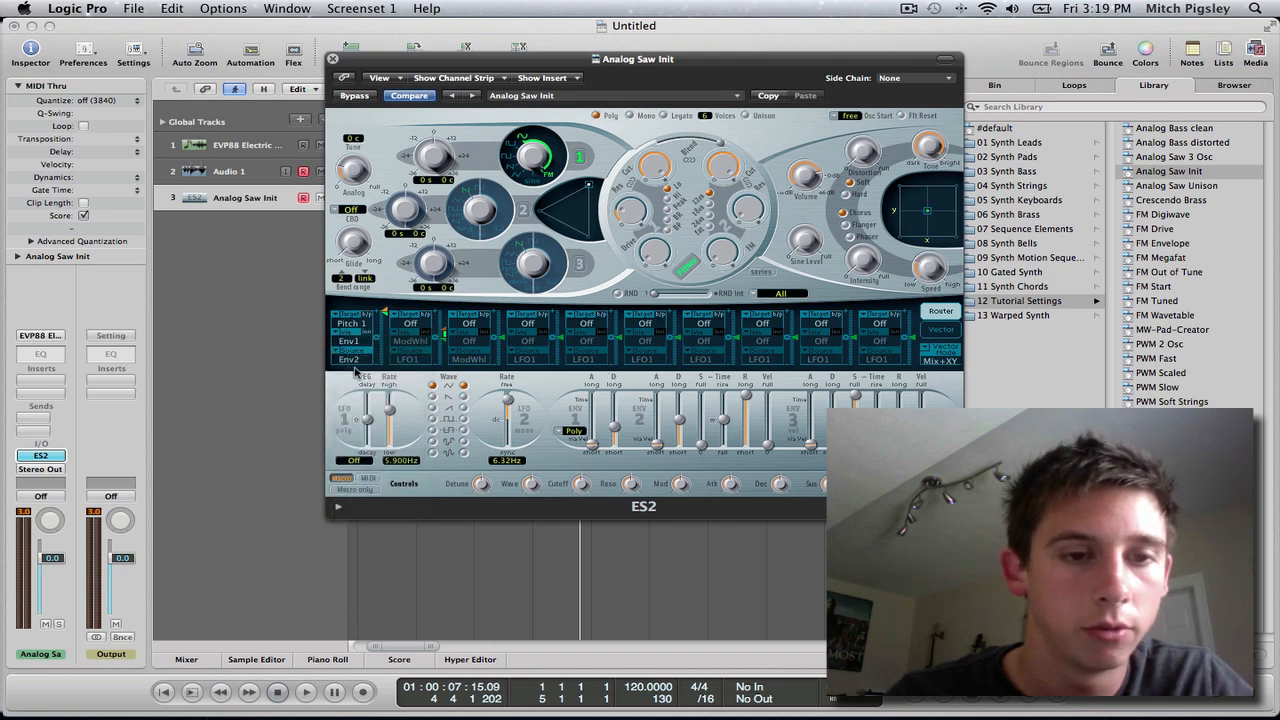
left_click(382, 360)
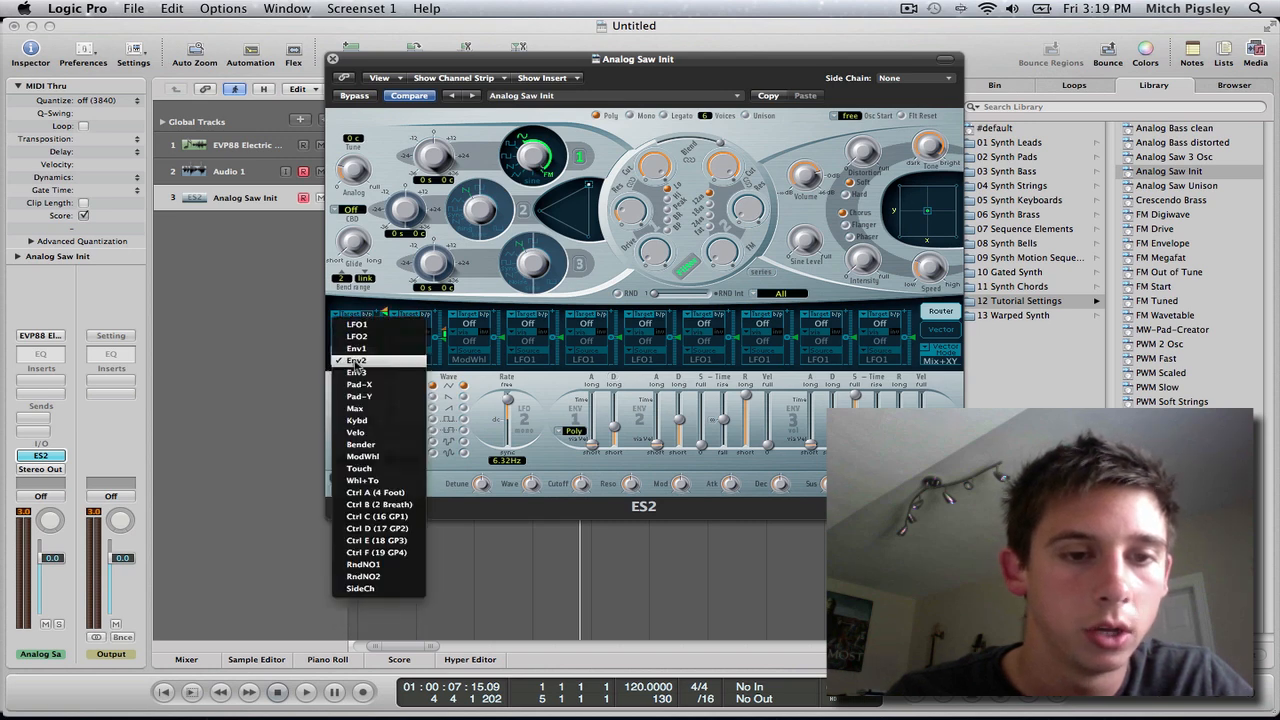
left_click(378, 408)
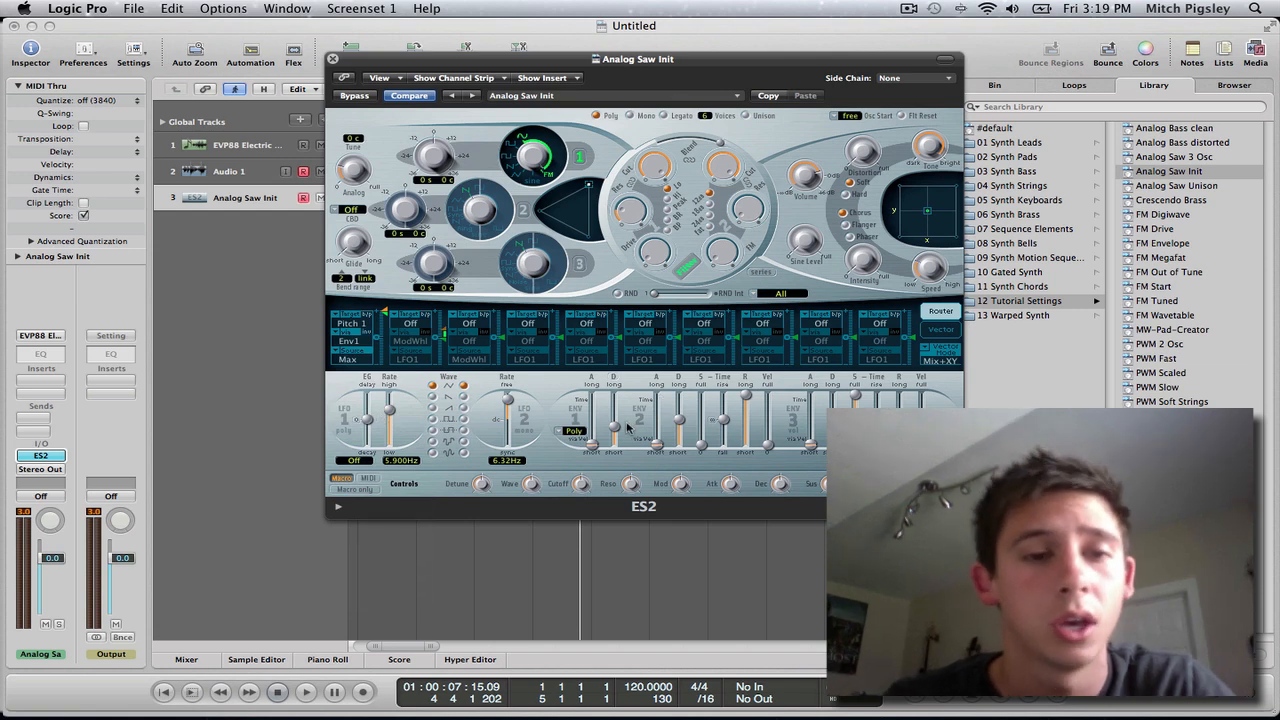
left_click_drag(378, 314, 379, 362)
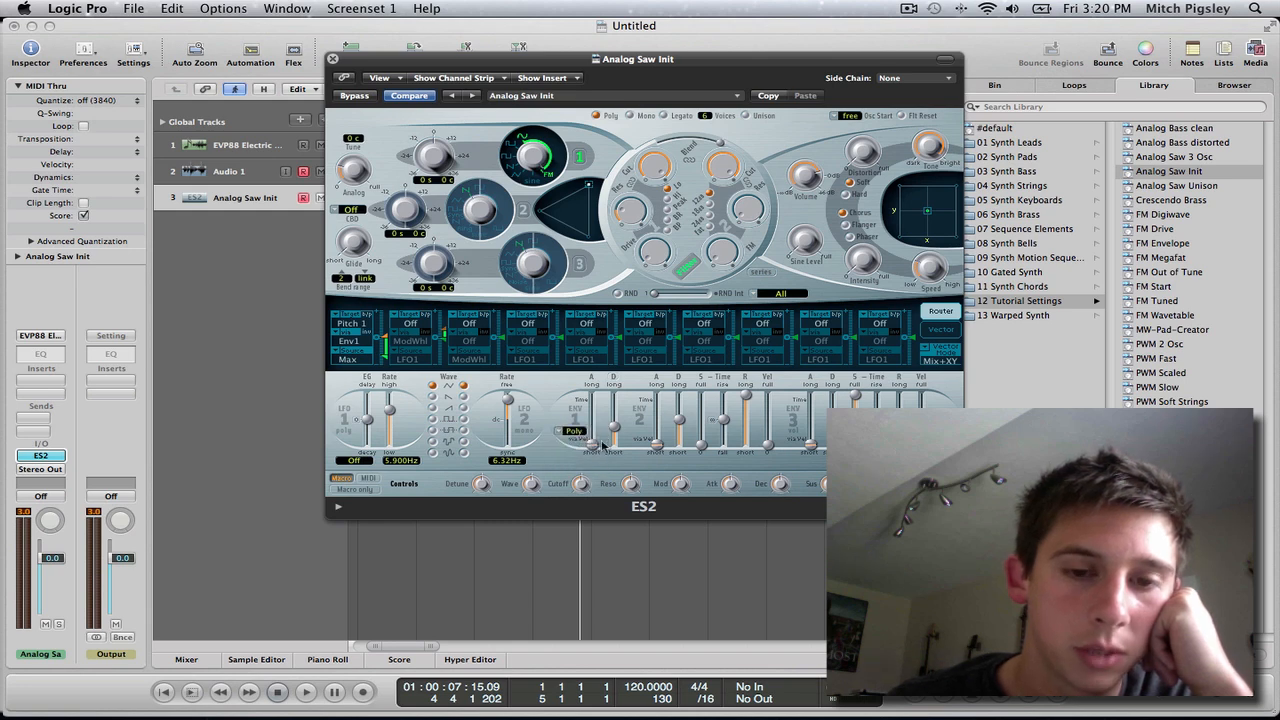
Open a small velocity range on Envelope 1's attack and lengthen its decay slightly.
mouse_move(594, 445)
left_mouse_down()
mouse_move(590, 429)
mouse_move(595, 443)
left_mouse_up()
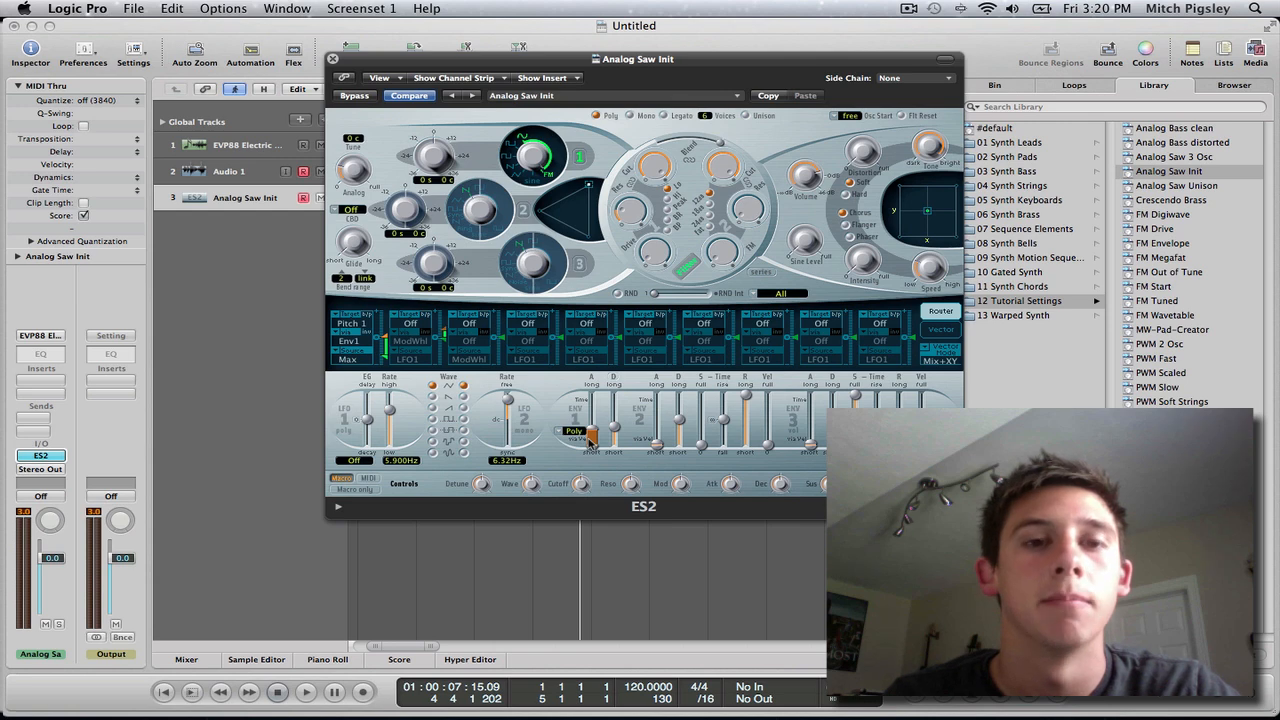
left_click_drag(617, 425, 592, 440)
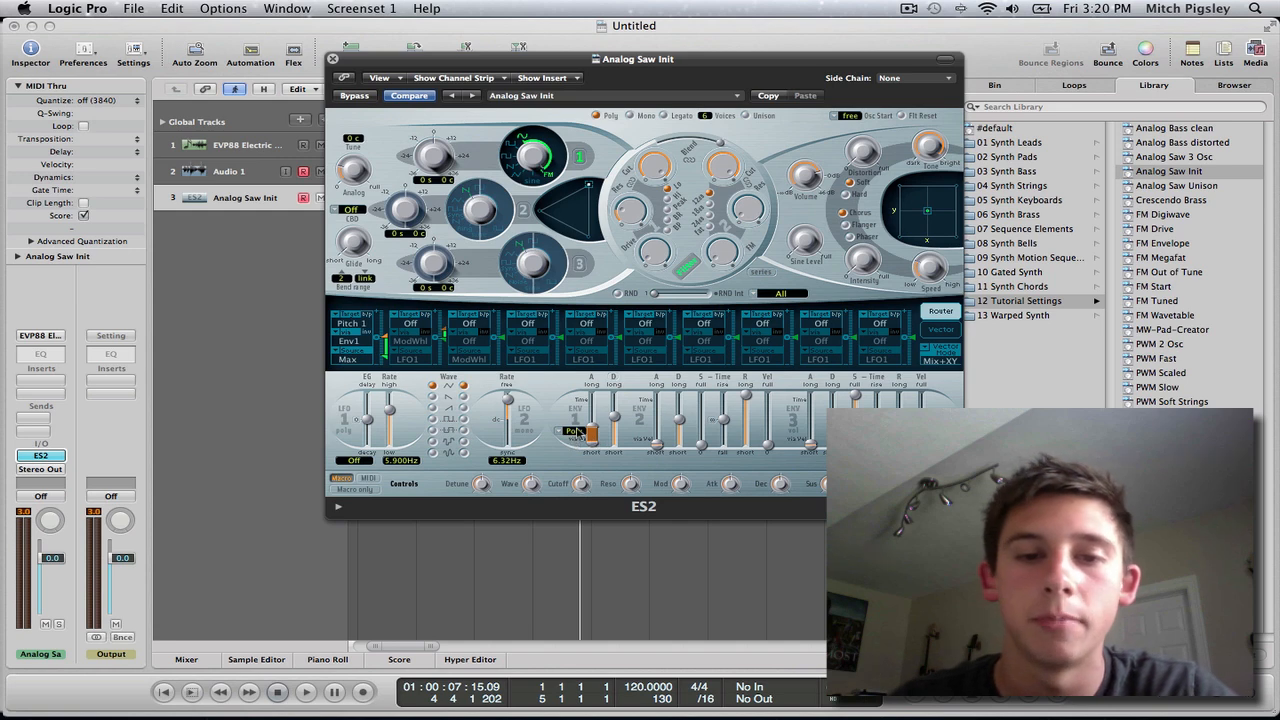
mouse_move(592, 440)
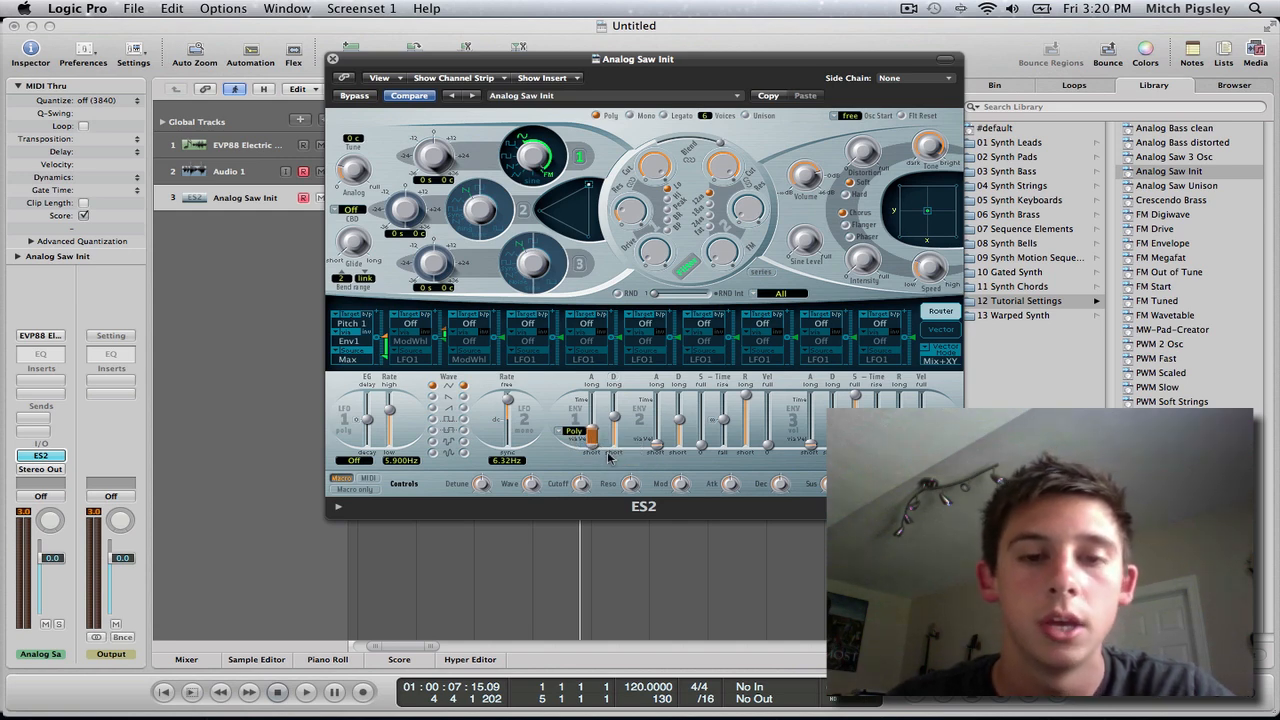
Try longer attack times on Envelope 1, return the attack to a short setting, and shorten the decay slightly.
left_click_drag(593, 440, 597, 428)
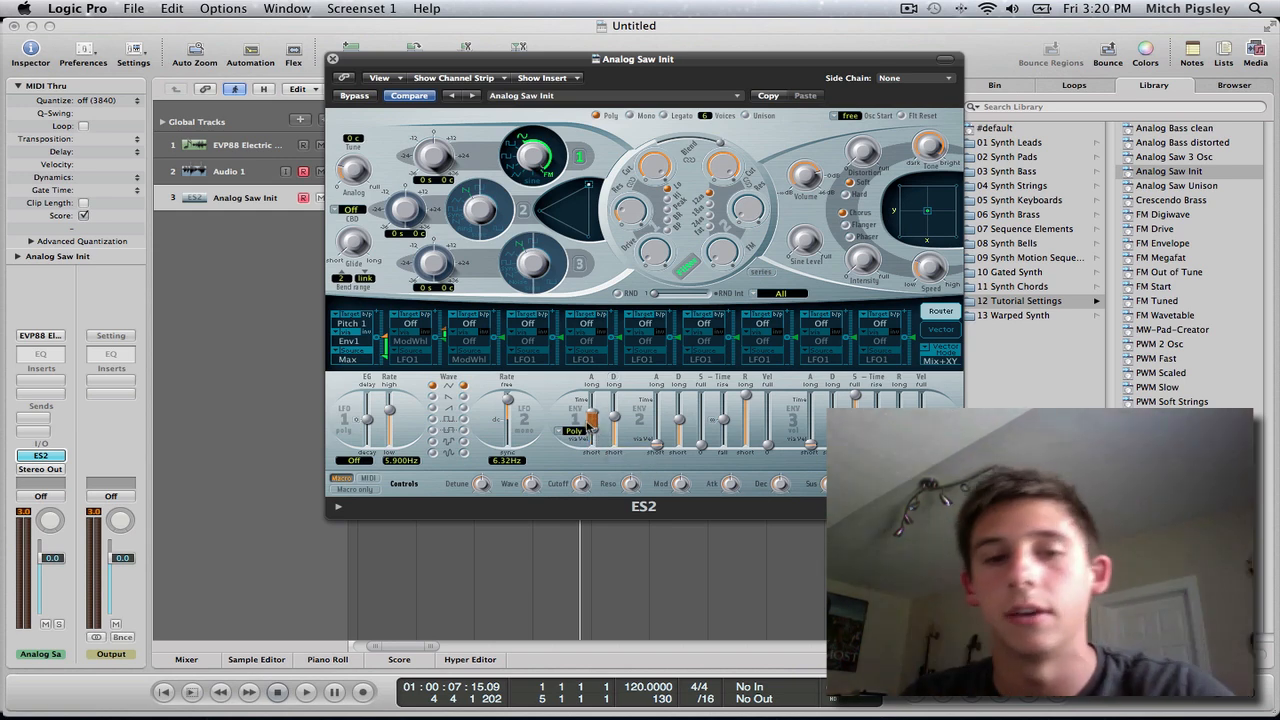
left_click_drag(593, 422, 593, 402)
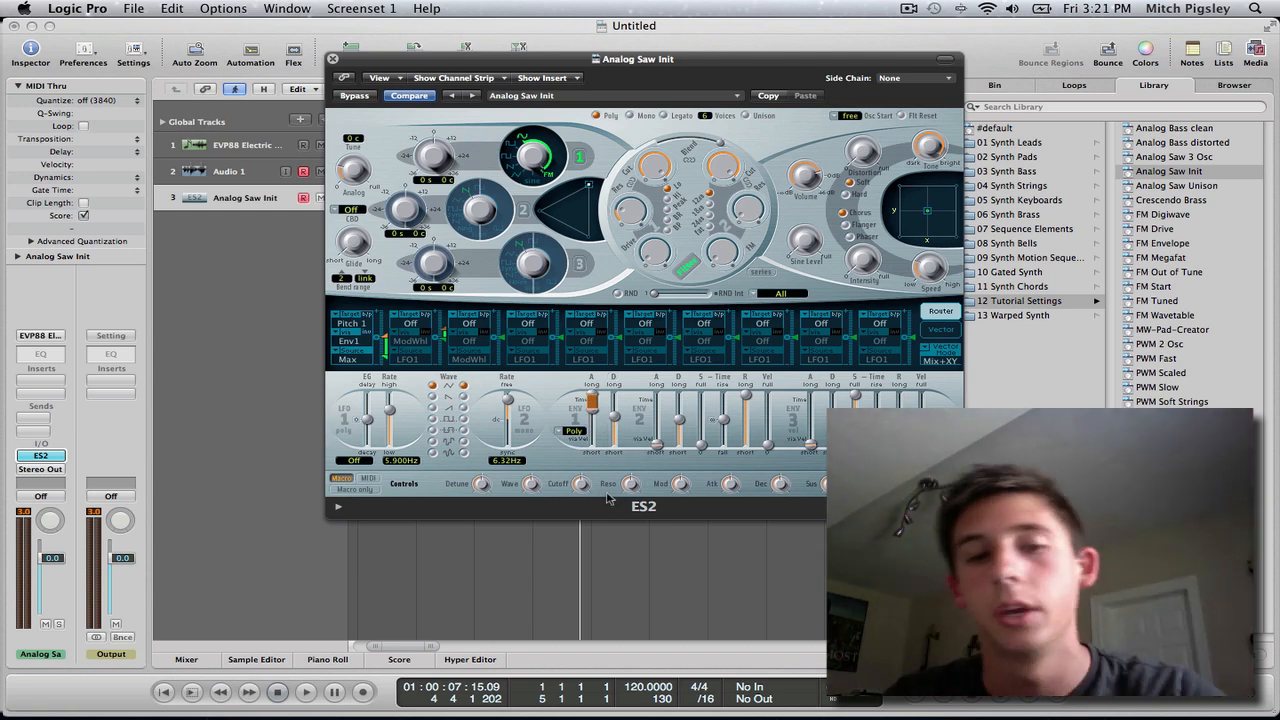
left_click(595, 423)
left_click_drag(595, 423, 601, 514)
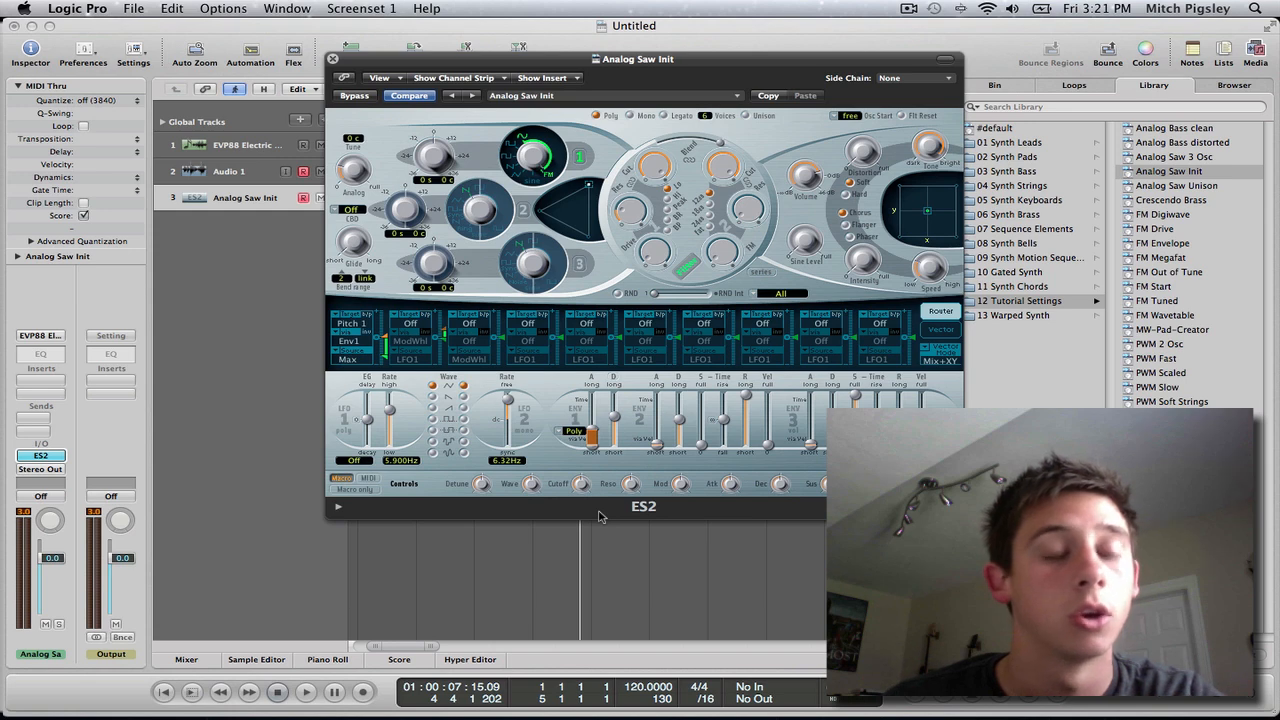
left_click_drag(616, 420, 616, 423)
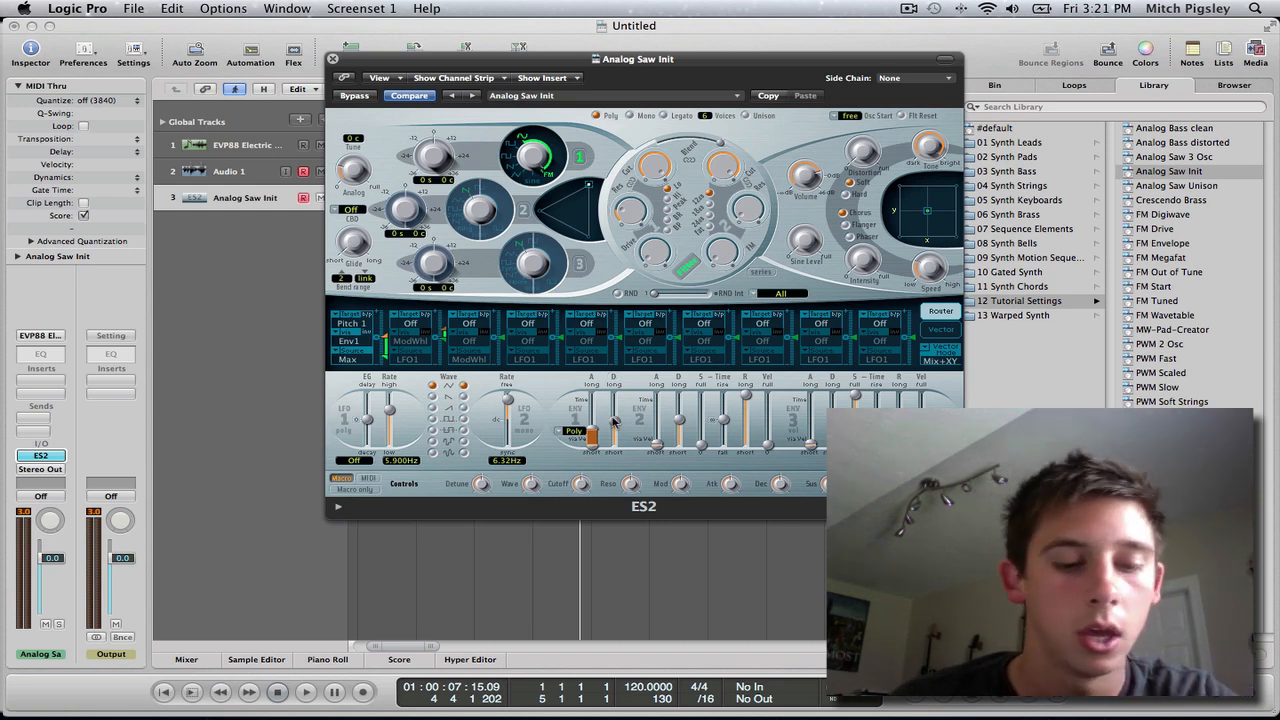
Show the Musical Typing keyboard, move it clear of Envelope 1, and audition the bass drop with E1 notes.
key("super+k")
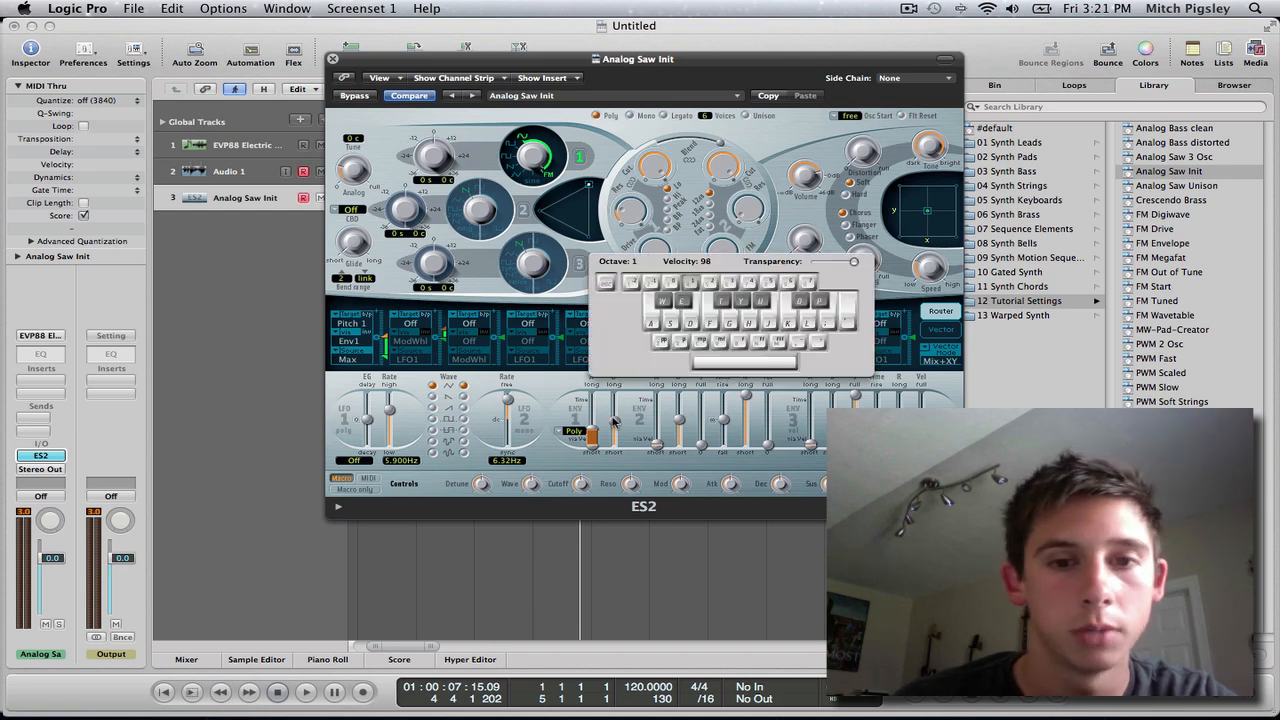
left_click_drag(691, 263, 741, 243)
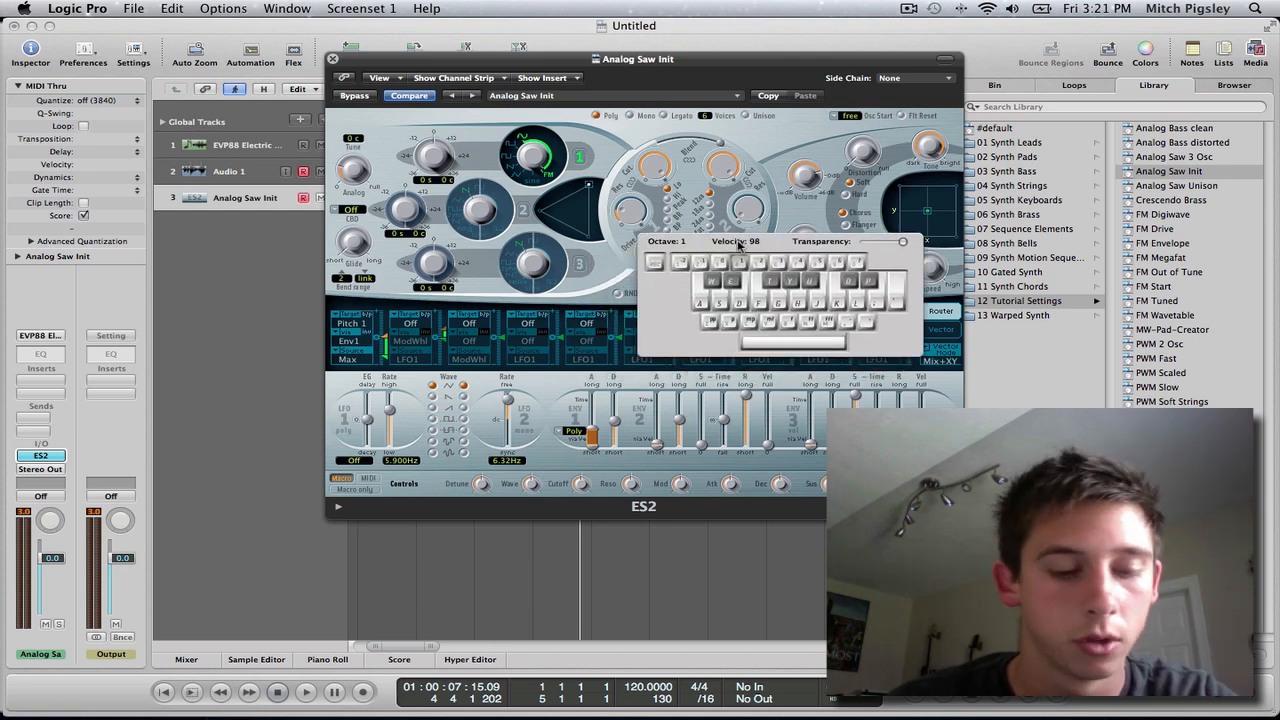
key("d")
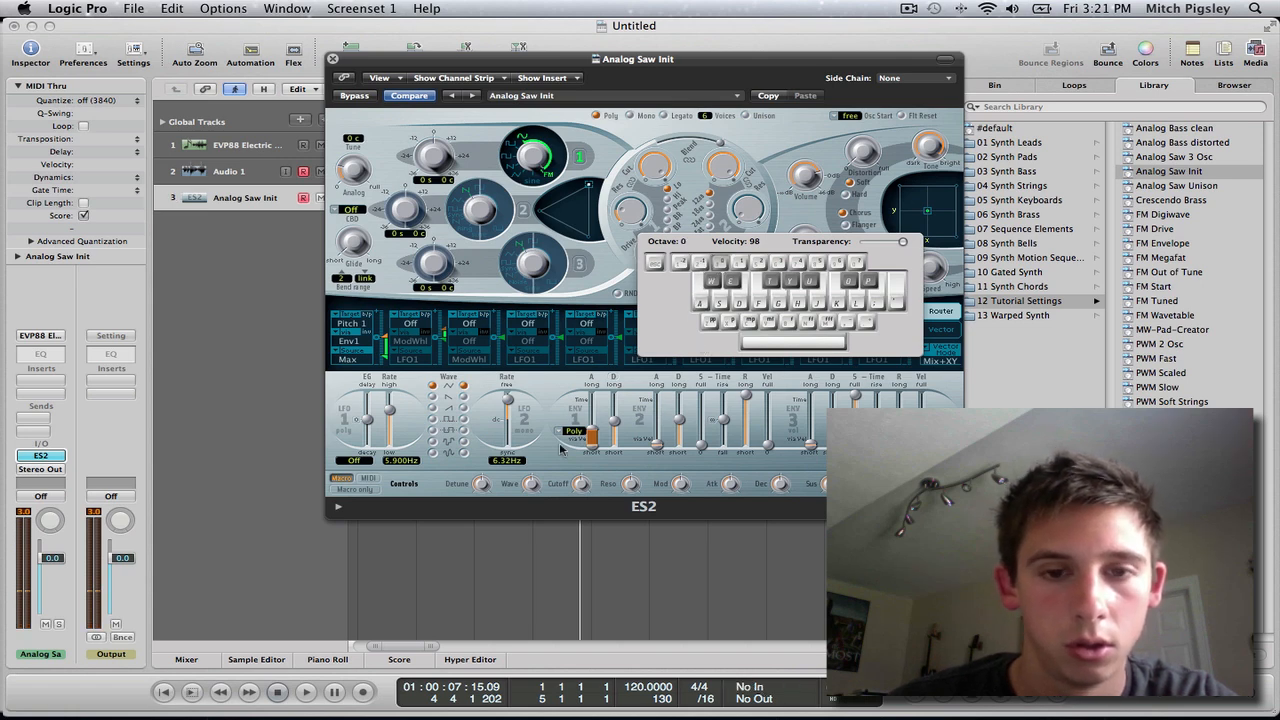
key("d")
key("d")
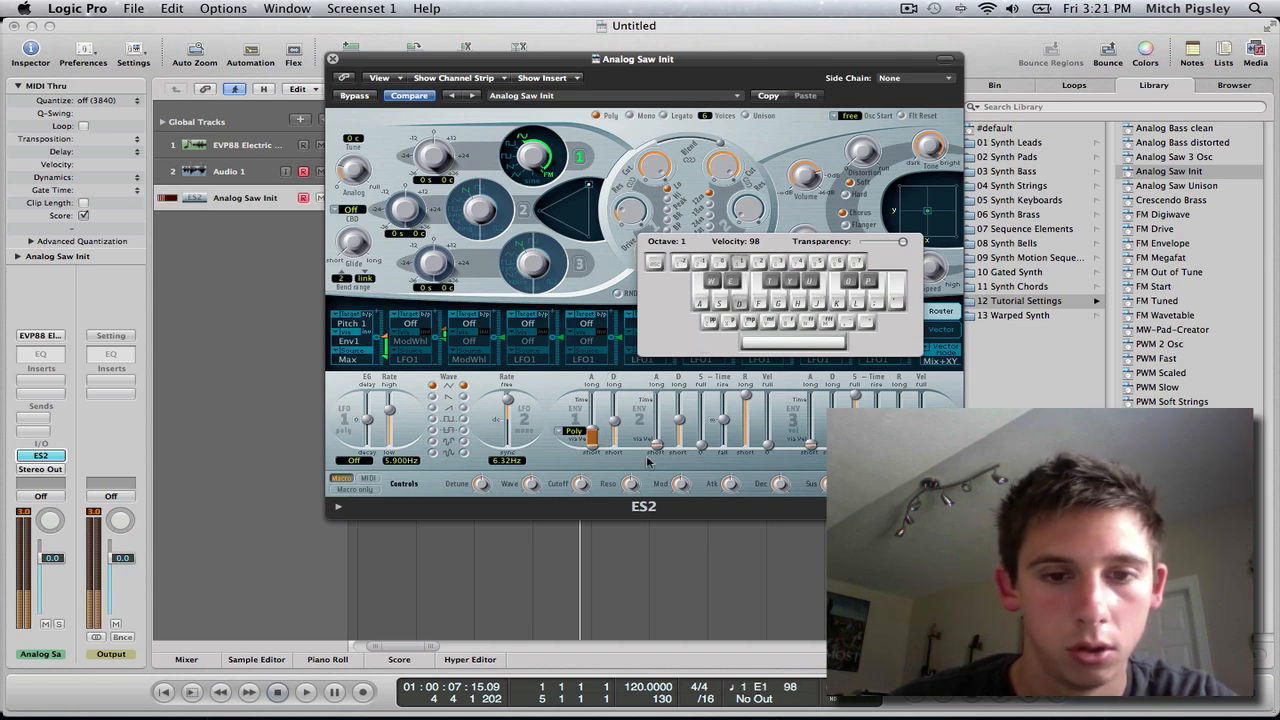
left_click(593, 440)
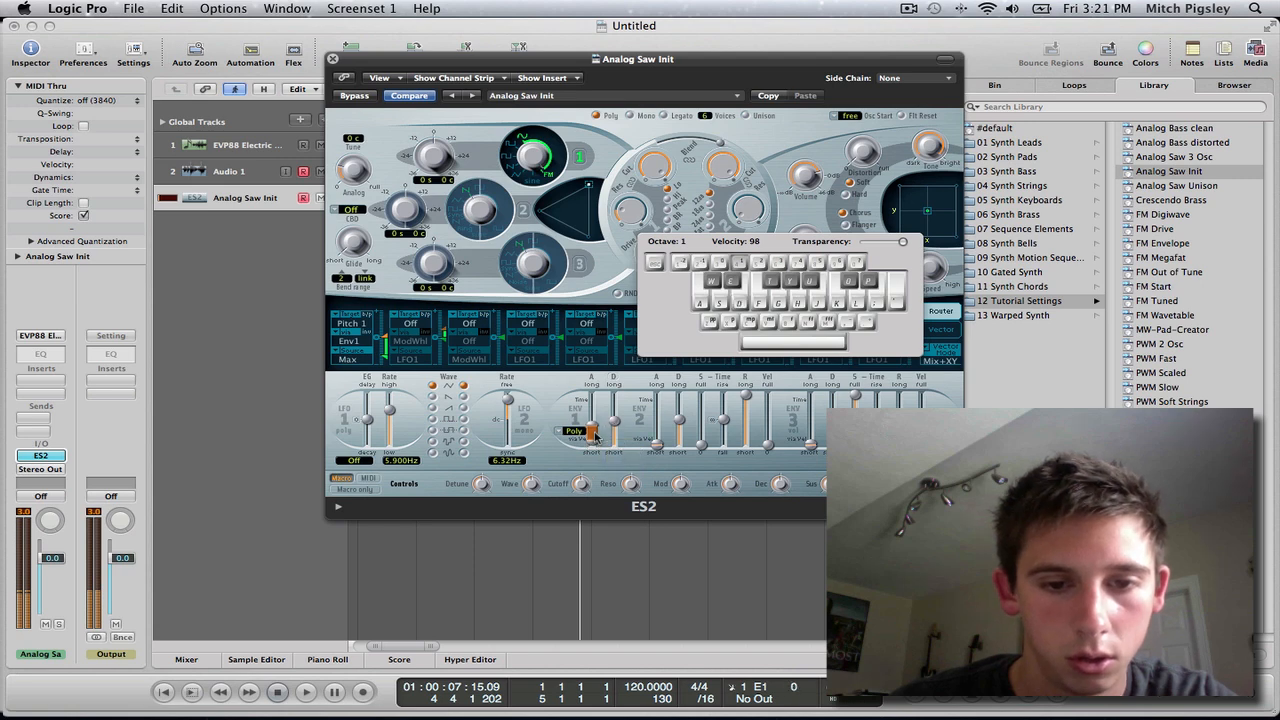
left_click(386, 348)
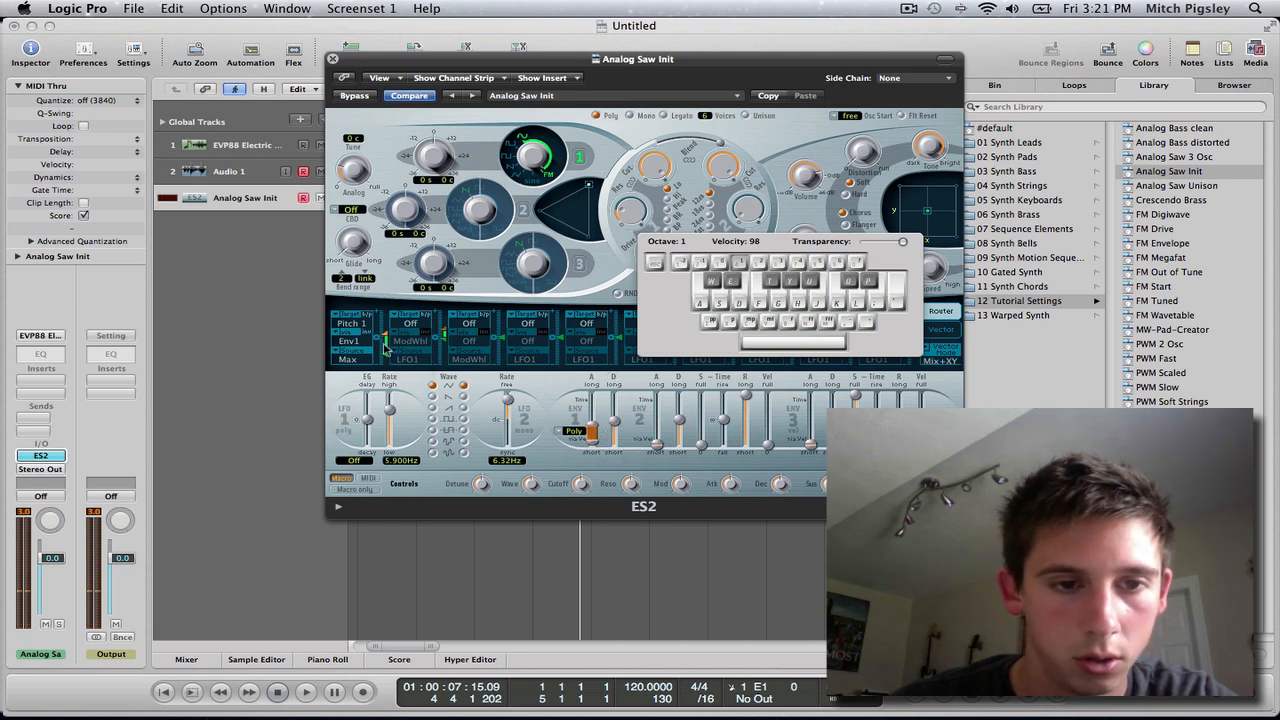
key("d")
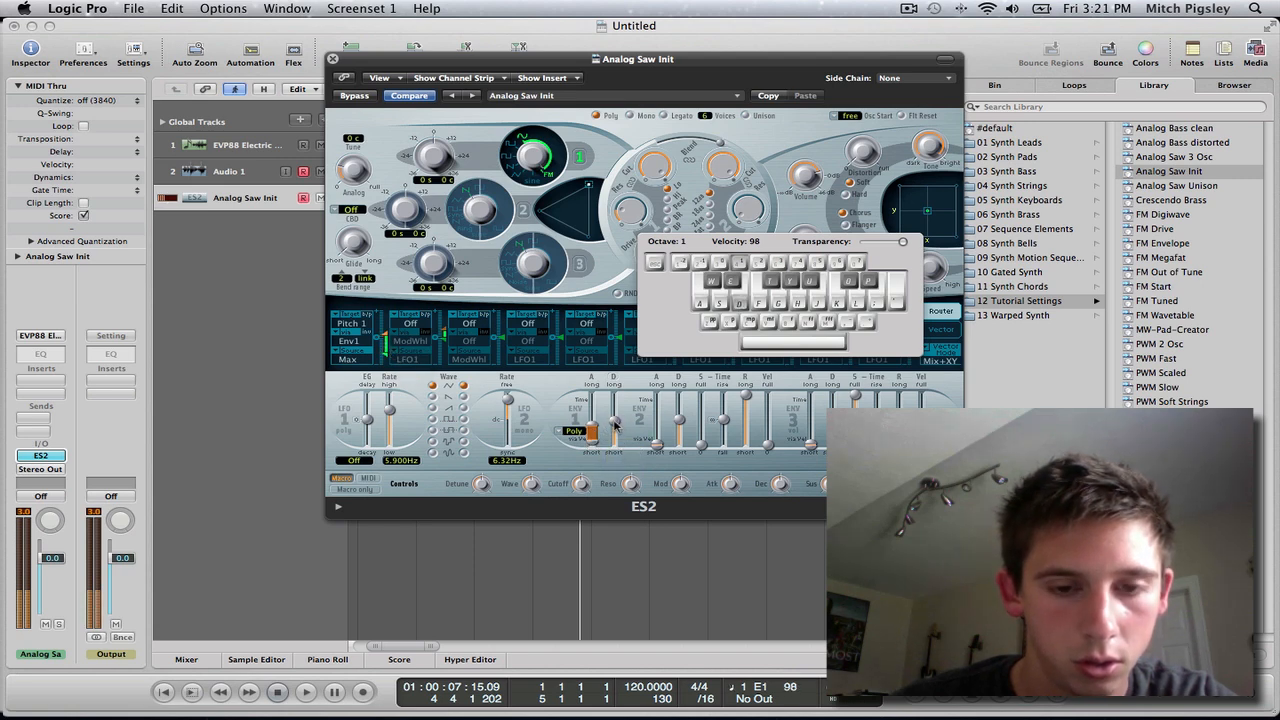
Try an Envelope 1 decay of 2800 ms and audition the drop with low notes.
left_click_drag(615, 422, 615, 408)
key("a")
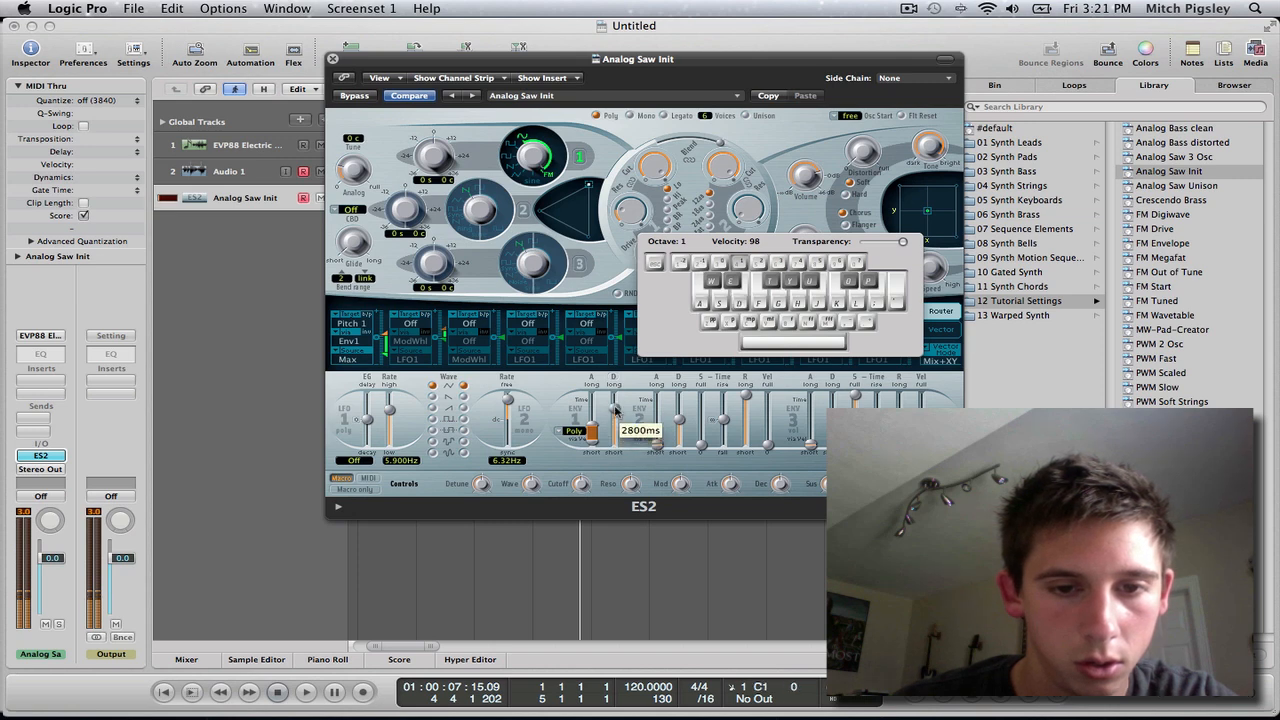
key("a")
left_click(594, 438)
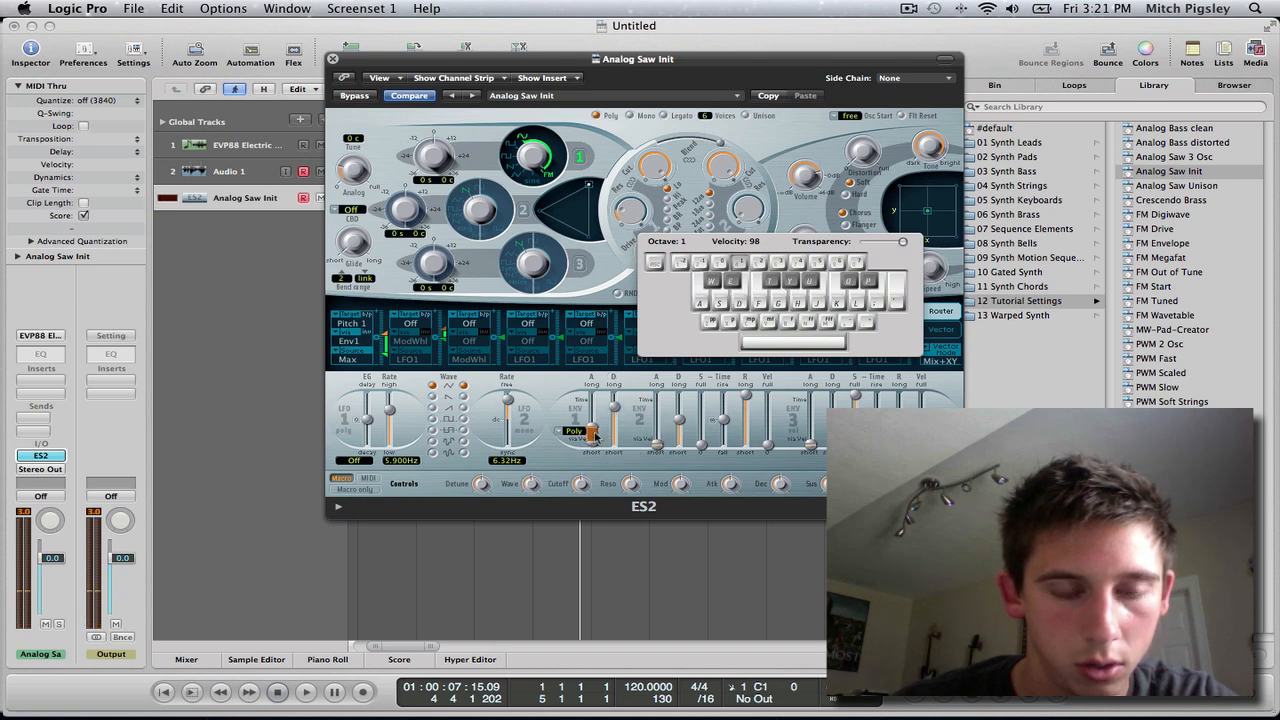
key("d")
Compare a shorter Envelope 1 decay by playing E1, and settle on a slightly longer decay.
left_click_drag(615, 410, 616, 423)
key("d")
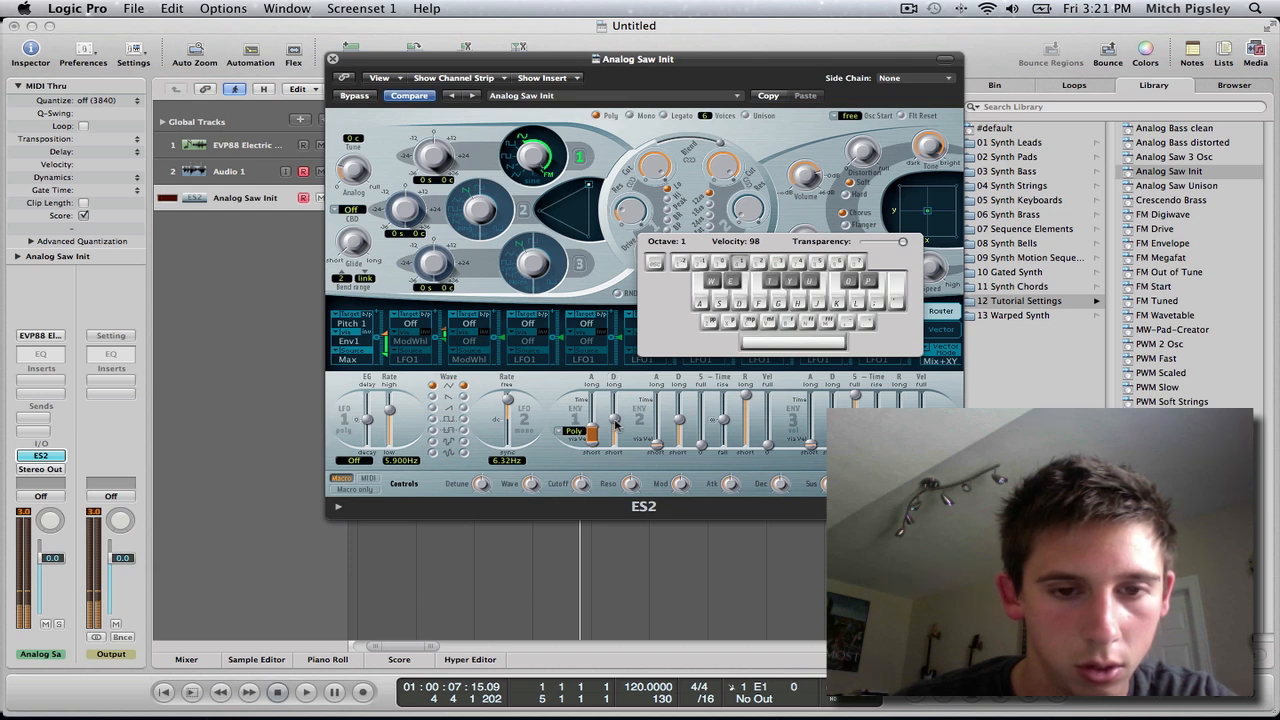
key("d")
left_click_drag(615, 422, 616, 412)
key("d")
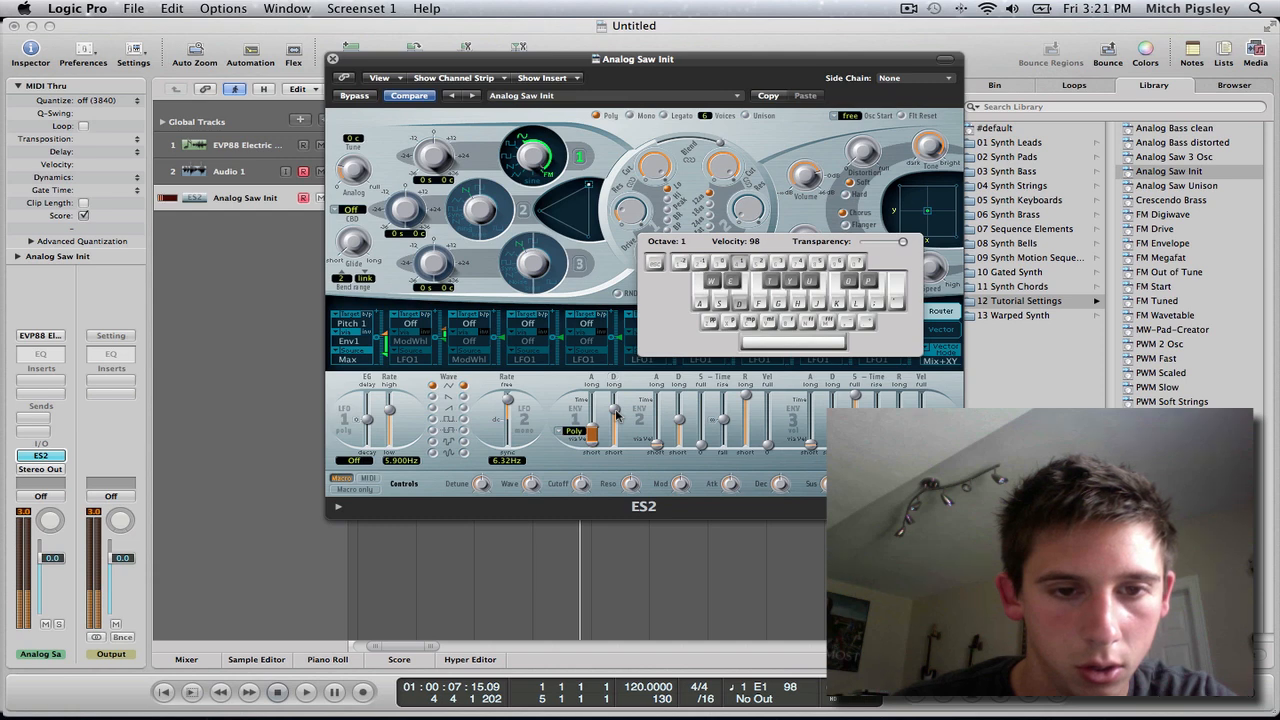
Pull the first modulation slot's amount further negative, audition the drop on E1, and hide the Musical Typing keyboard.
left_click(391, 346)
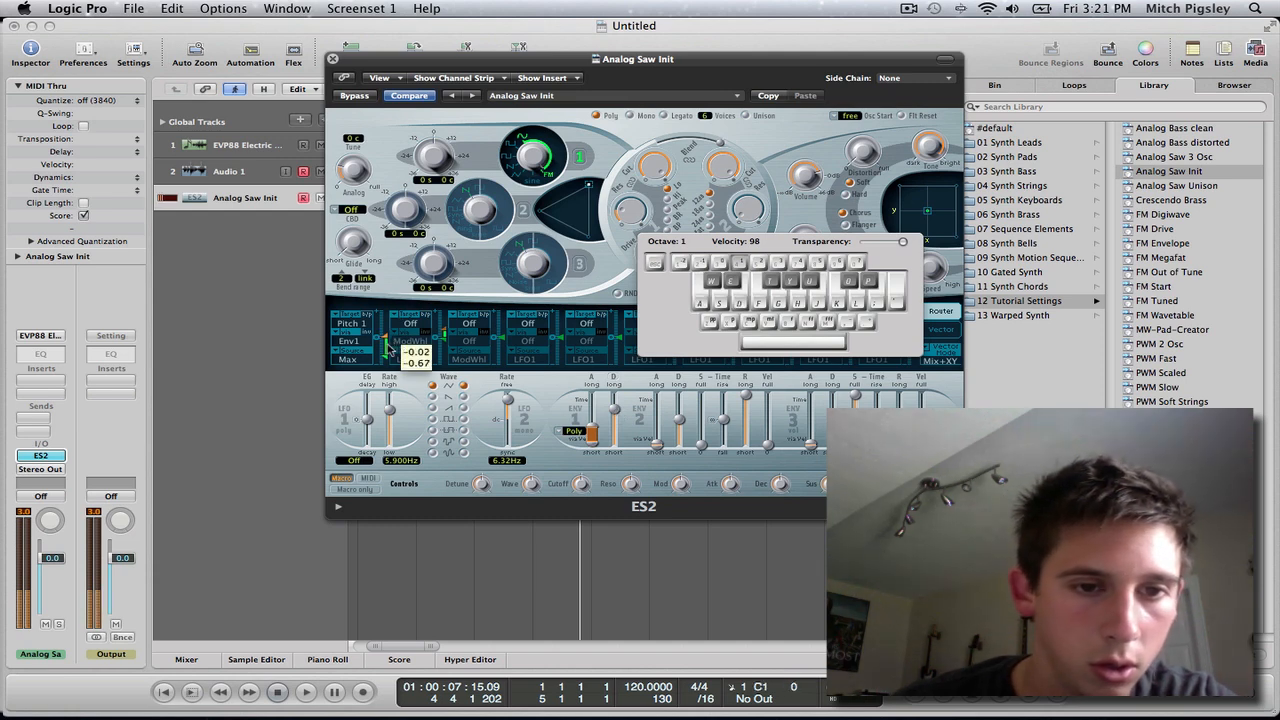
left_click_drag(387, 346, 389, 358)
key("d")
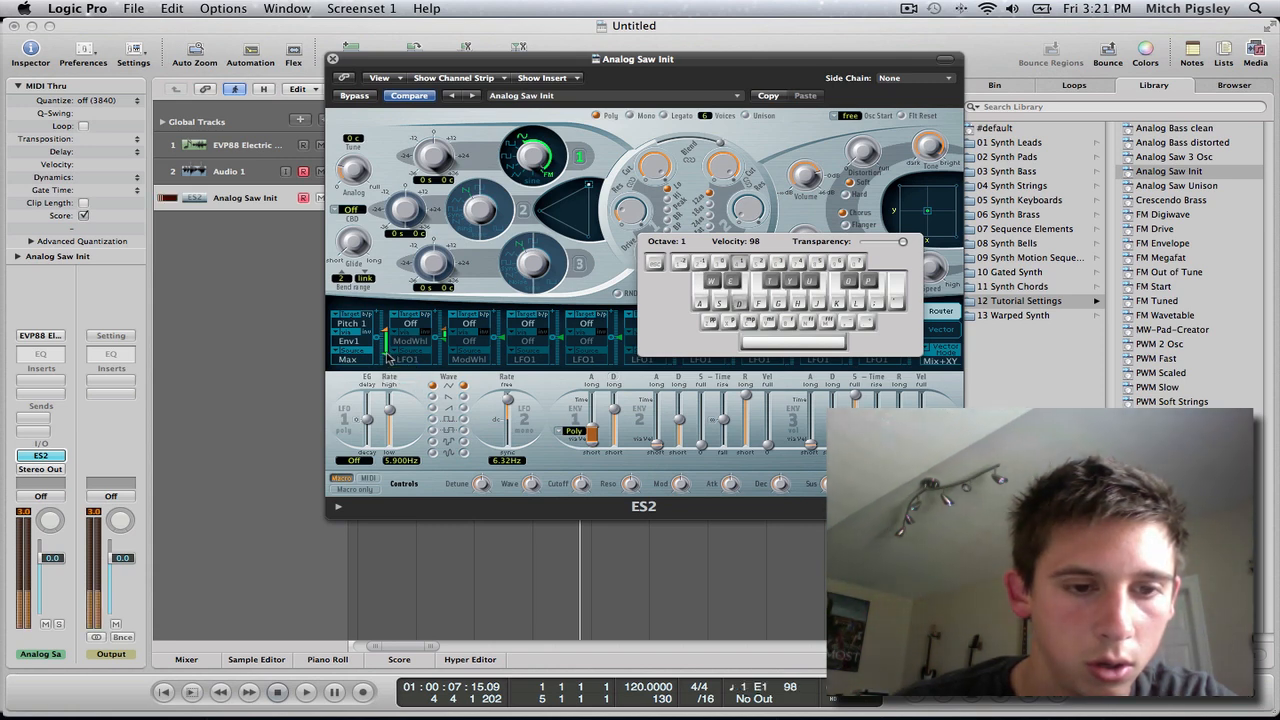
key("super+k")
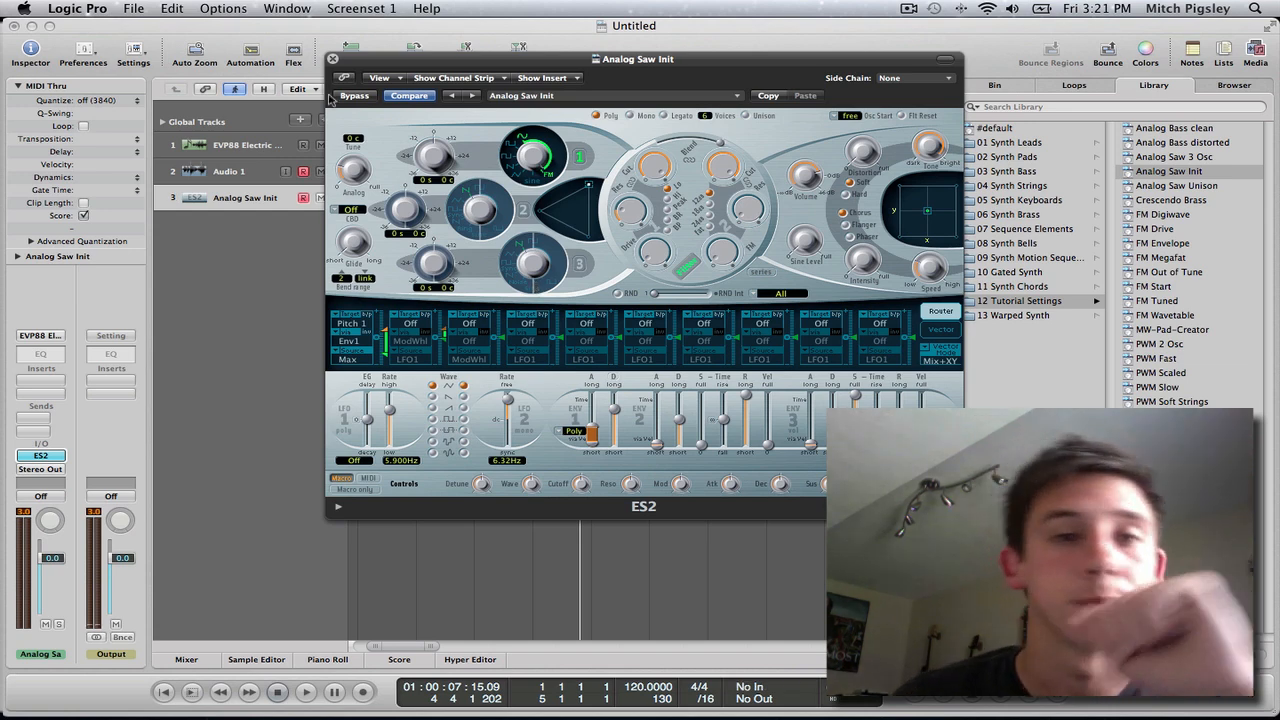
left_click_drag(415, 64, 497, 68)
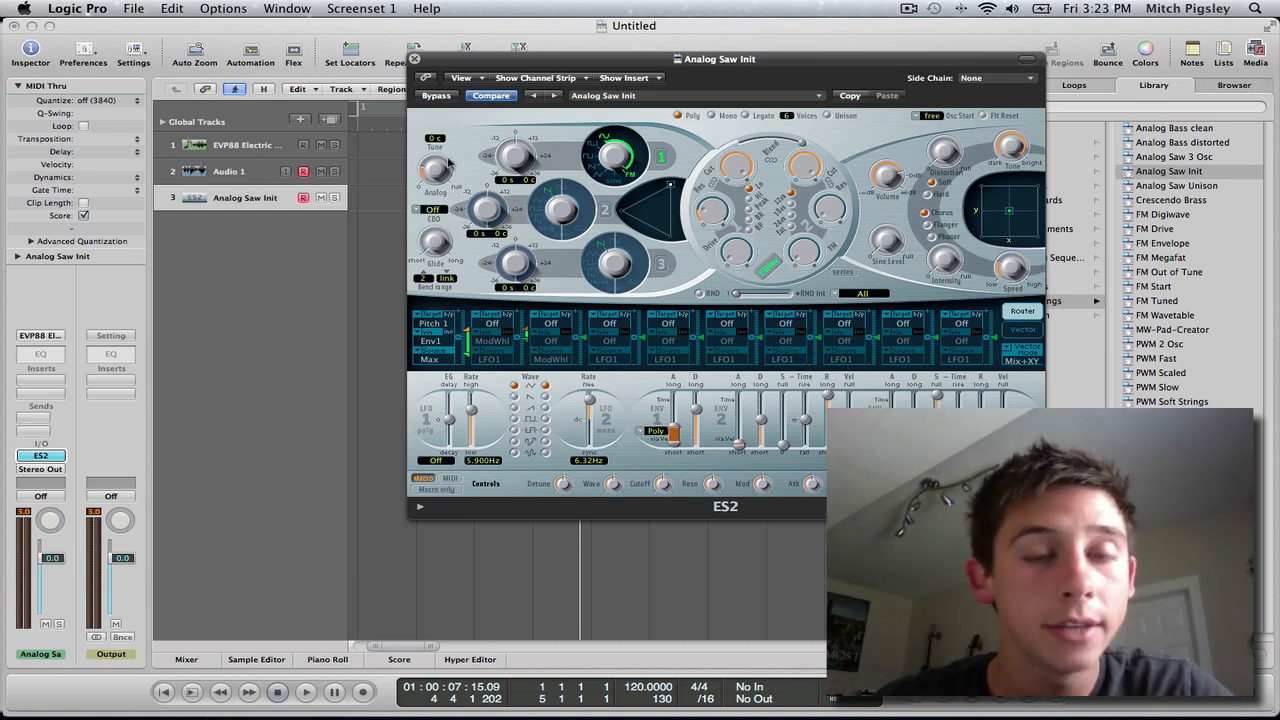
left_click_drag(496, 67, 481, 65)
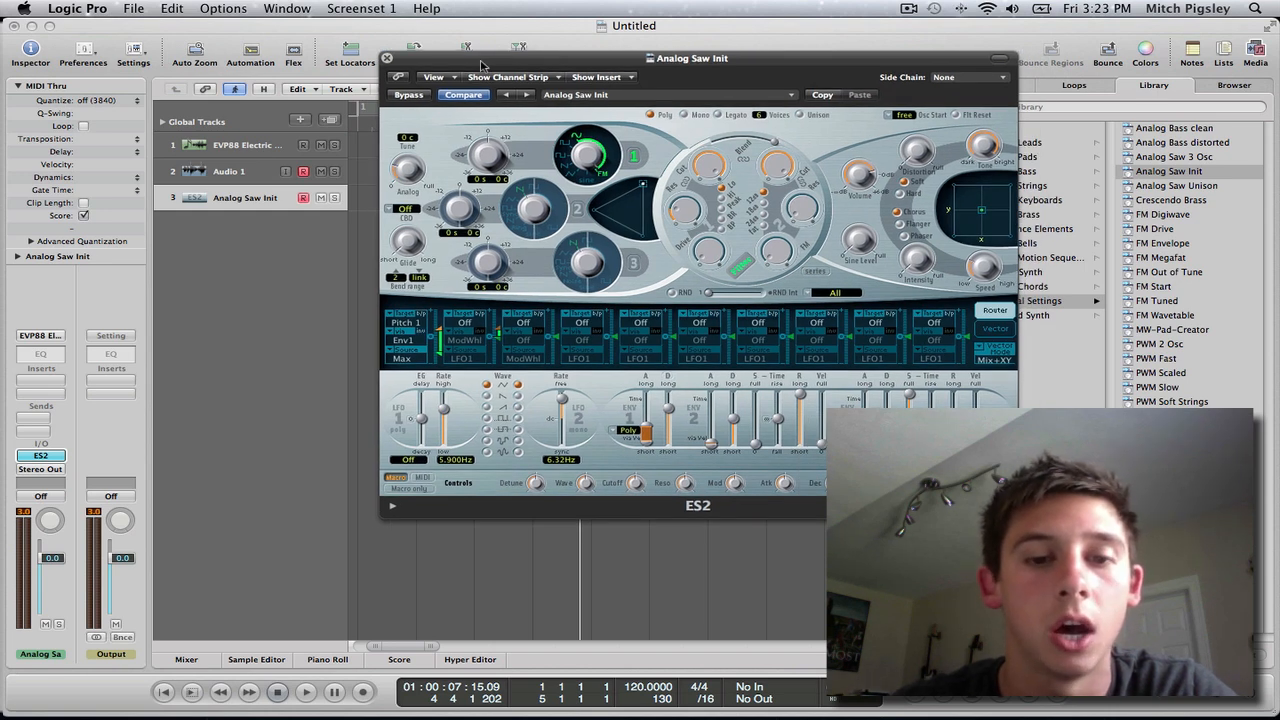